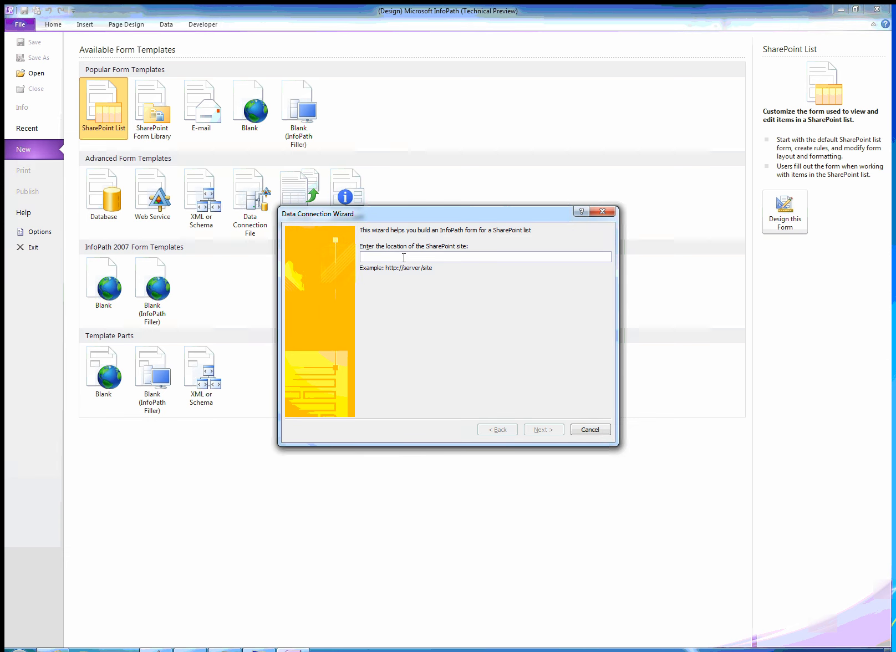
{"action": "type", "text": "http://"}
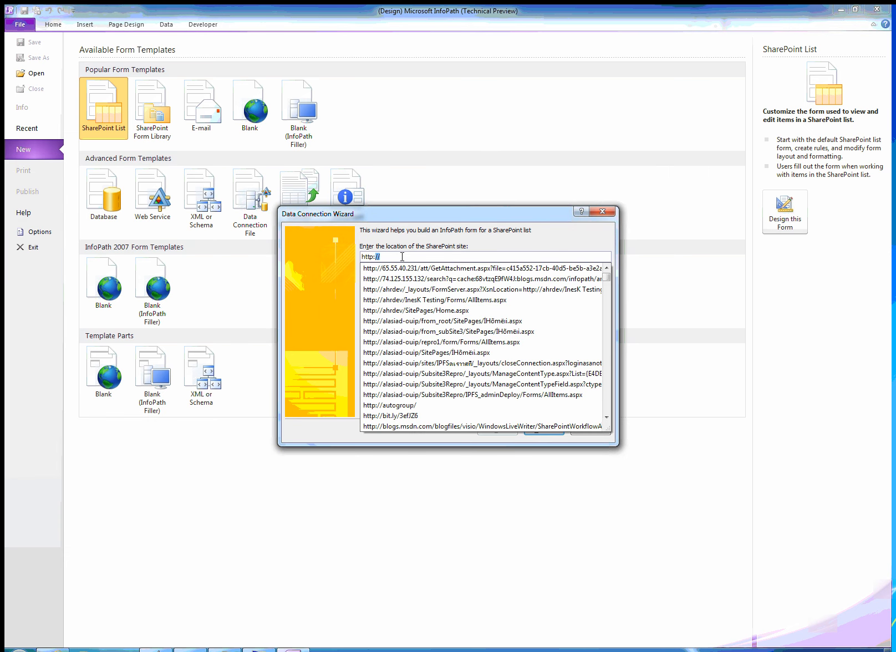
{"action": "type", "text": "ippmdogfood/ines"}
{"action": "key", "text": "BackSpace"}
{"action": "key", "text": "BackSpace"}
{"action": "type", "text": "ines"}
{"action": "key", "text": "Return"}
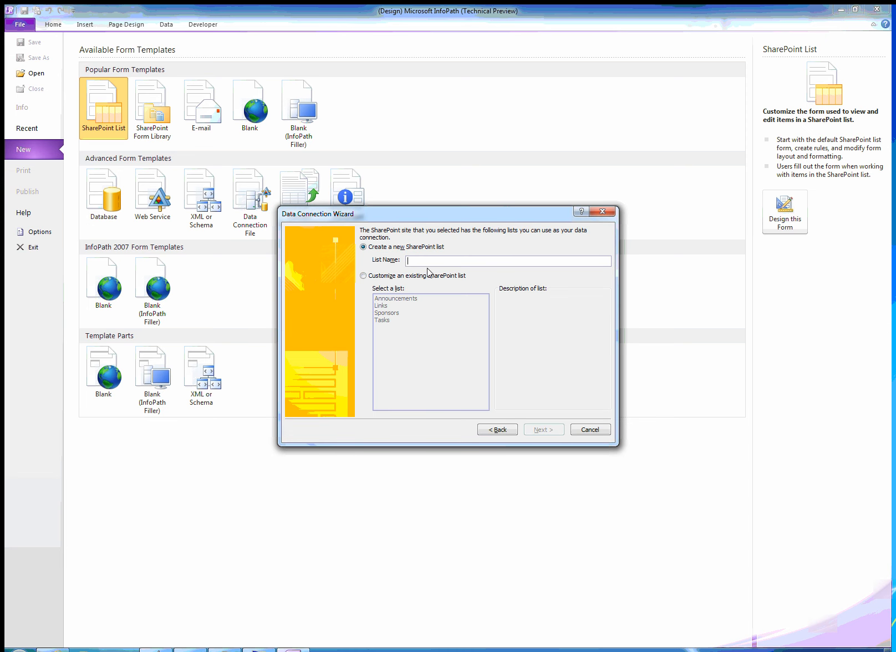
{"action": "left_click", "coordinate": [385, 275]}
{"action": "left_click", "coordinate": [388, 307]}
{"action": "left_click", "coordinate": [391, 314]}
{"action": "left_click", "coordinate": [386, 249]}
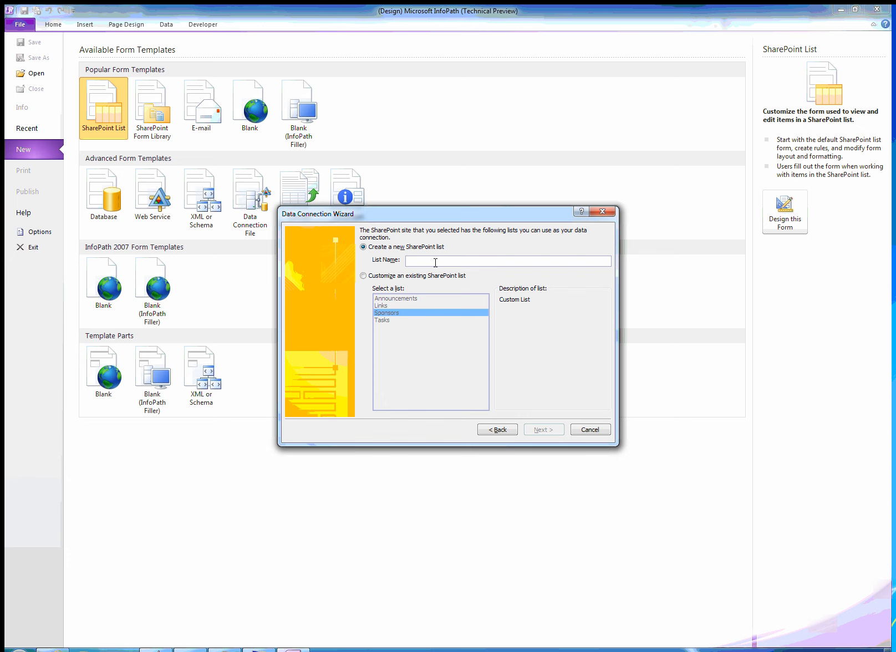
- Create a new SharePoint list named Tennis Championships and finish the data connection wizard
{"action": "type", "text": "Tennis Championships"}
{"action": "key", "text": "Return"}
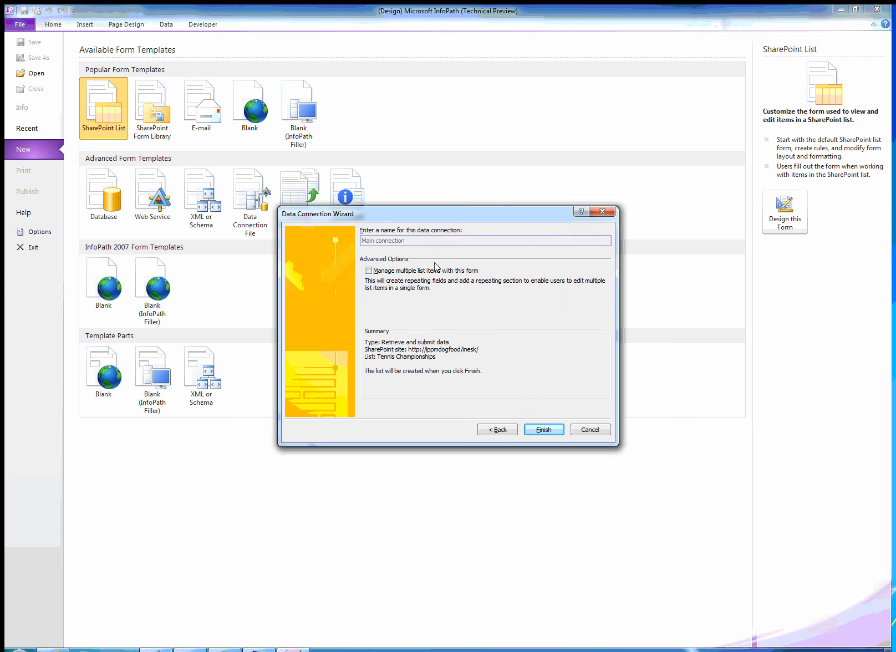
{"action": "left_click", "coordinate": [544, 430]}
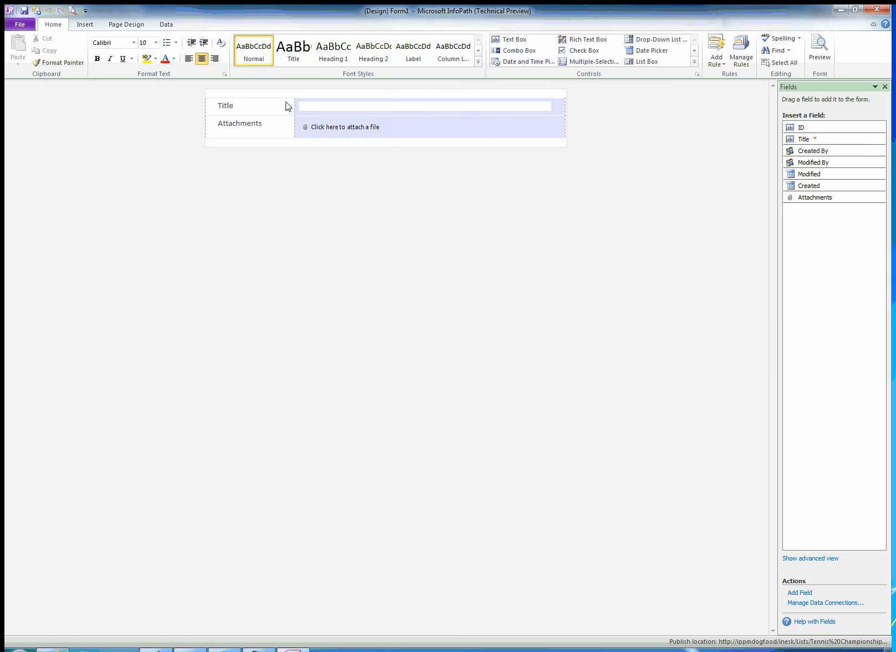
- View the Tennis Championships list at its publish location in the browser and return to the form design in InfoPath
{"action": "left_click", "coordinate": [27, 26]}
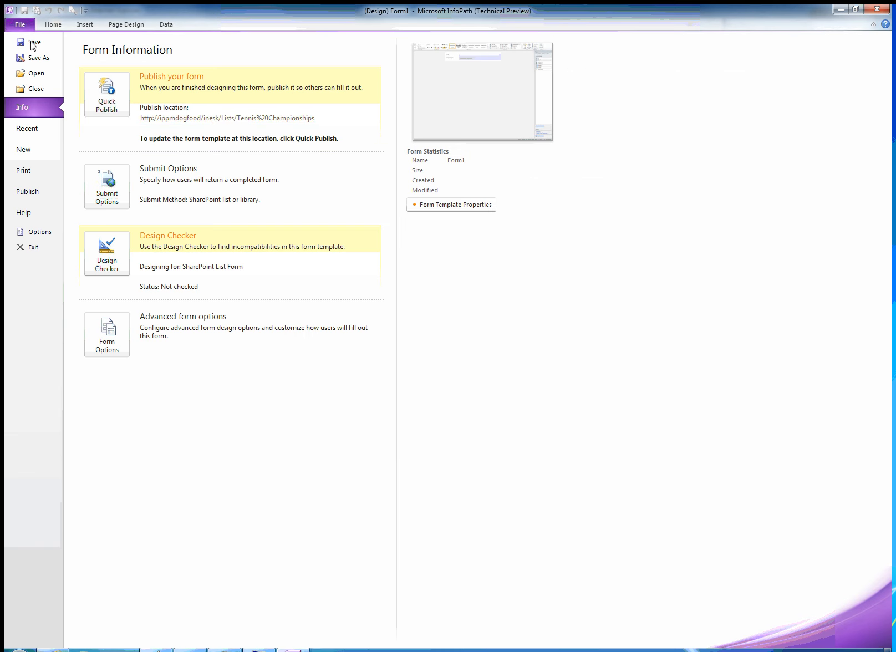
{"action": "left_click", "coordinate": [216, 118]}
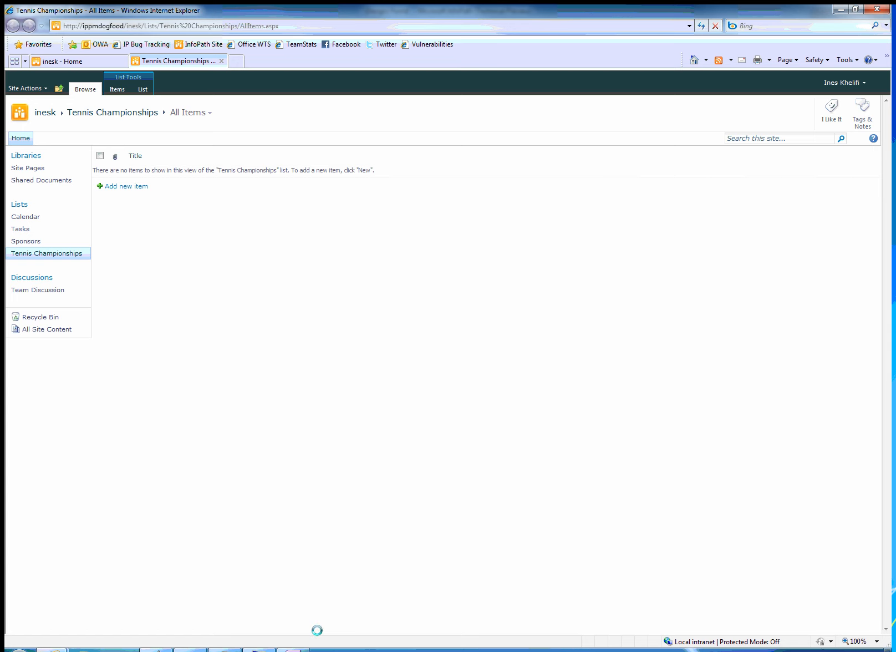
{"action": "left_click", "coordinate": [293, 648]}
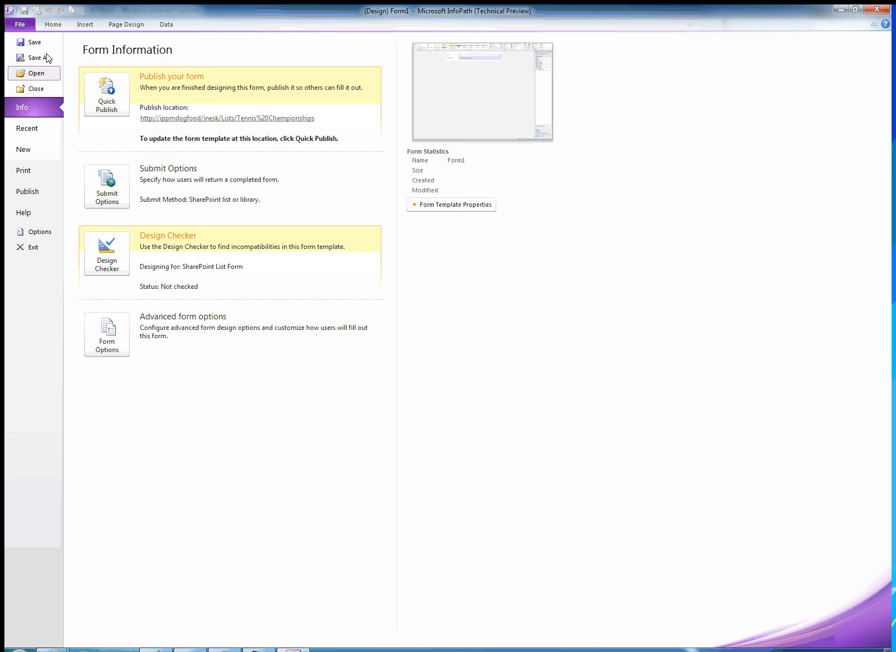
{"action": "left_click", "coordinate": [53, 24]}
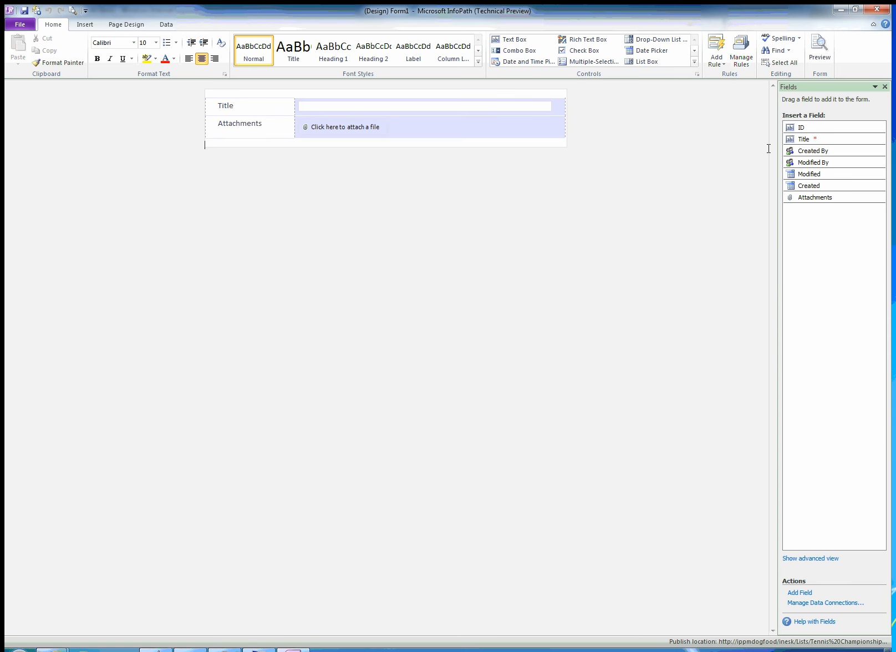
- Rename the Title field to Name and change its label on the form to Name
{"action": "left_click", "coordinate": [809, 140]}
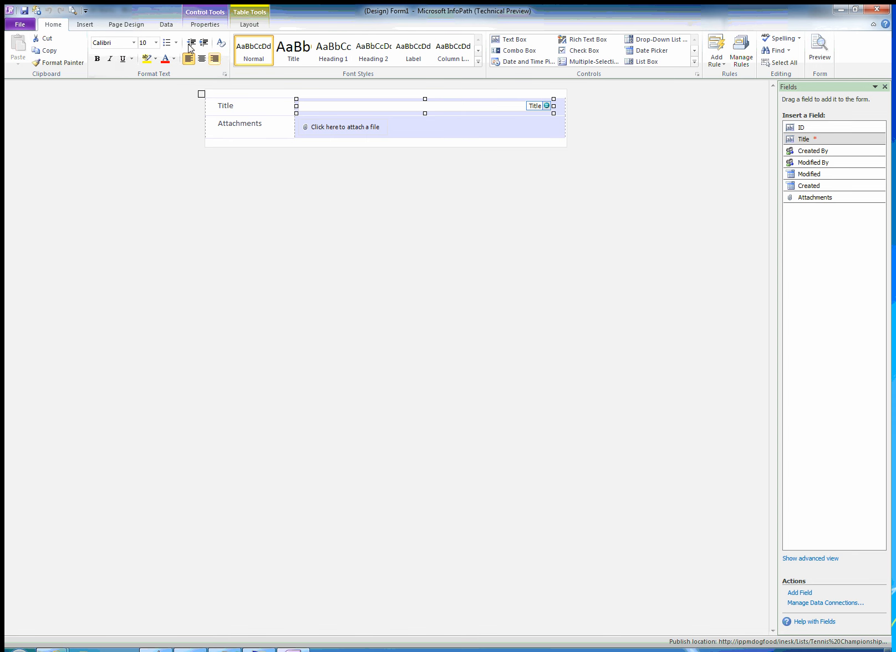
{"action": "left_click", "coordinate": [197, 26]}
{"action": "left_click", "coordinate": [49, 51]}
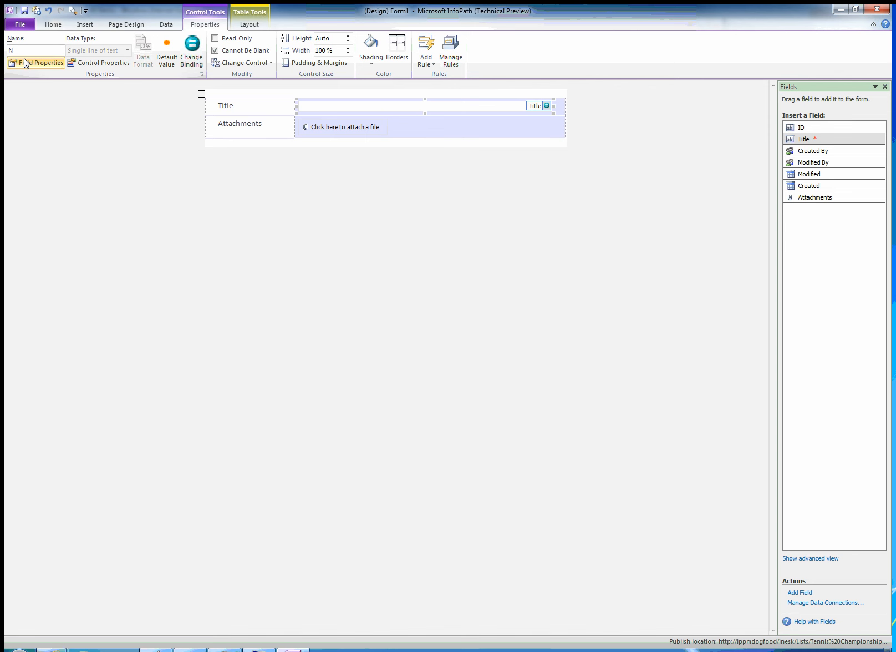
{"action": "left_click", "coordinate": [230, 106]}
{"action": "left_click_drag", "start_coordinate": [234, 106], "coordinate": [218, 106]}
{"action": "type", "text": "Name"}
{"action": "left_click", "coordinate": [339, 111]}
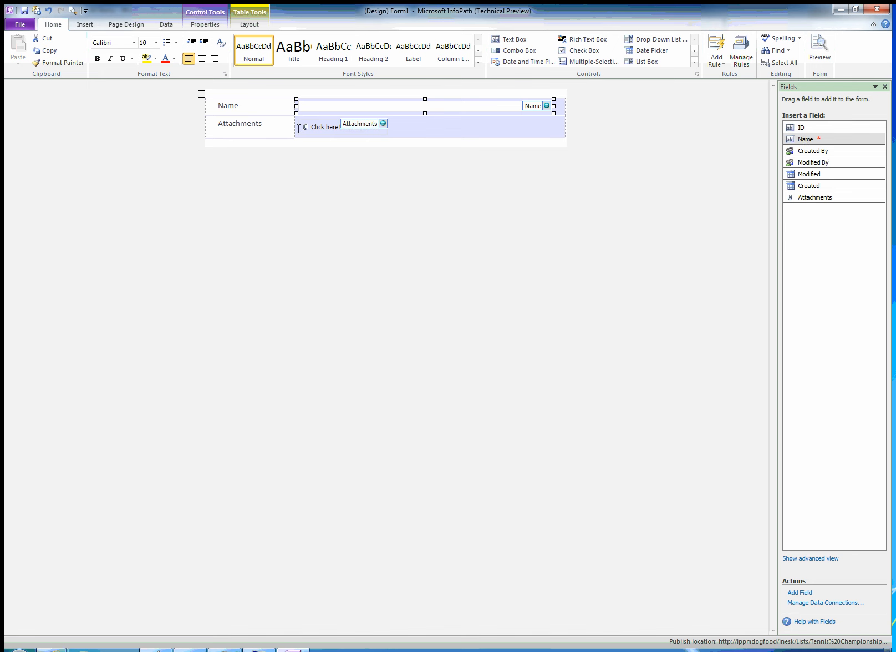
- Delete the attachment control and the Attachments label from the form's second row
{"action": "left_click", "coordinate": [247, 123]}
{"action": "left_click", "coordinate": [324, 129]}
{"action": "key", "text": "Delete"}
{"action": "left_click_drag", "start_coordinate": [261, 123], "coordinate": [218, 123]}
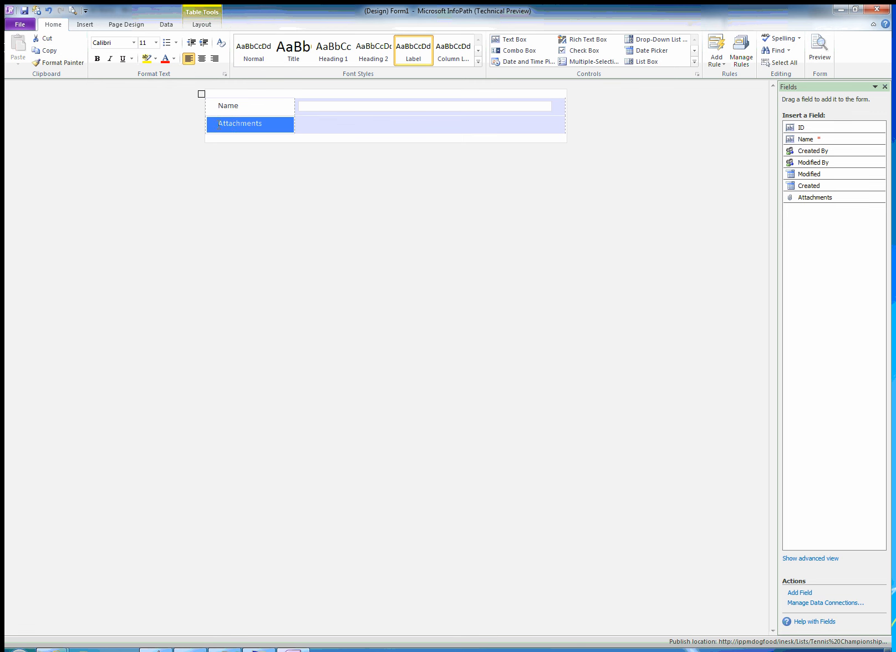
{"action": "key", "text": "Delete"}
- Add a Number field named Ranking that cannot be blank, and place it in the form's empty second row
{"action": "left_click", "coordinate": [329, 123]}
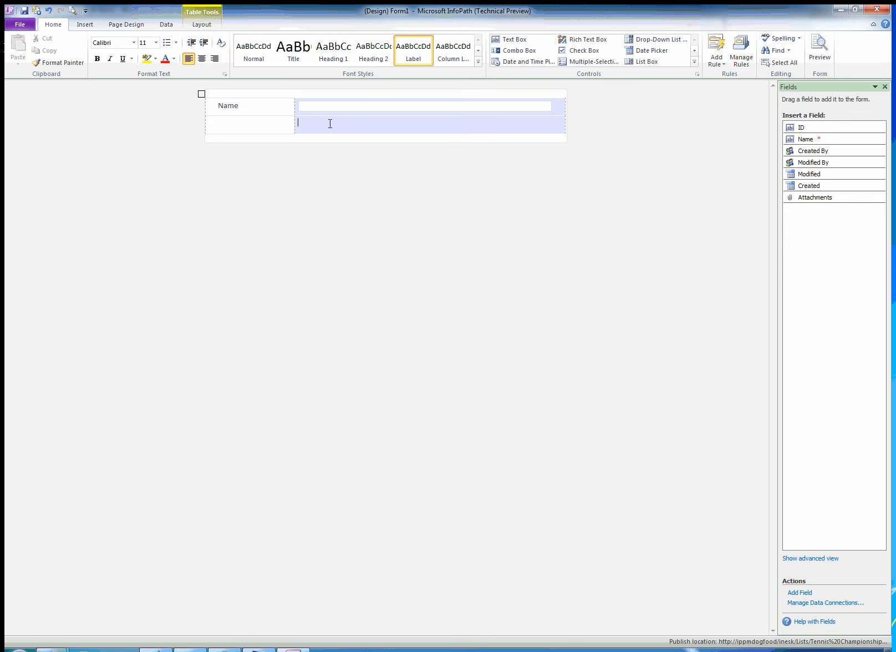
{"action": "left_click", "coordinate": [804, 593]}
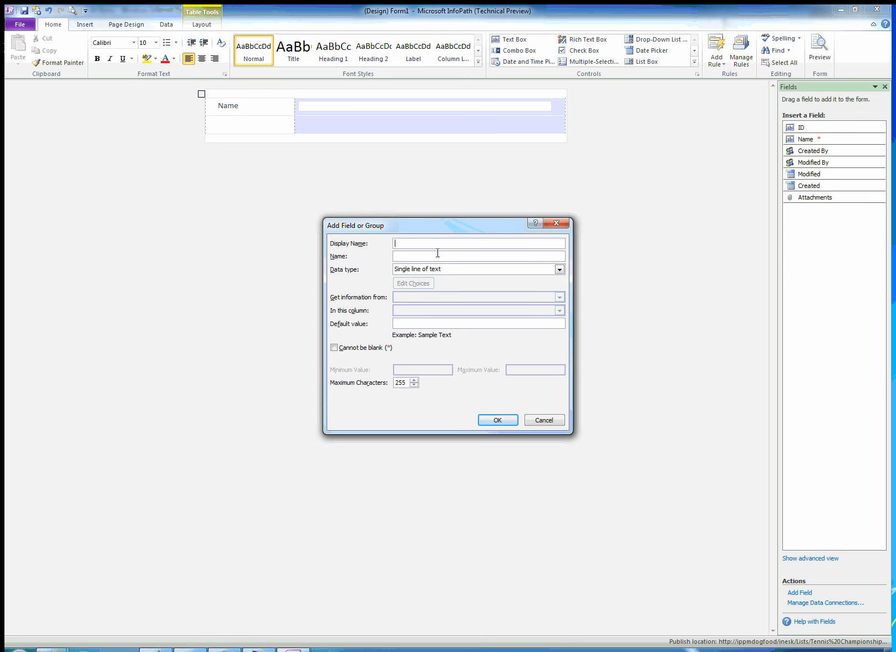
{"action": "type", "text": "Ranking"}
{"action": "left_click", "coordinate": [450, 269]}
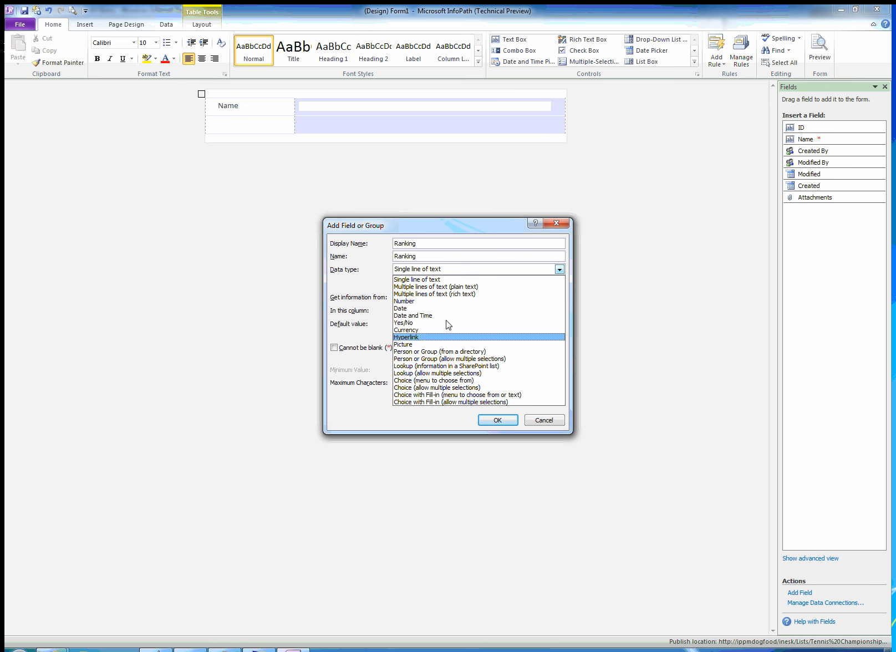
{"action": "left_click", "coordinate": [422, 303]}
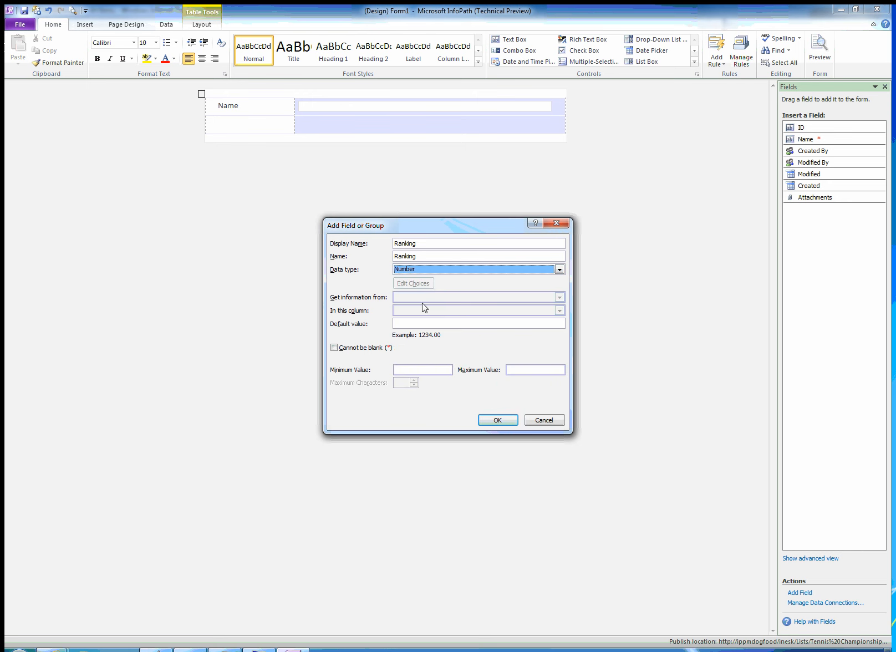
{"action": "left_click", "coordinate": [357, 349]}
{"action": "left_click", "coordinate": [426, 371]}
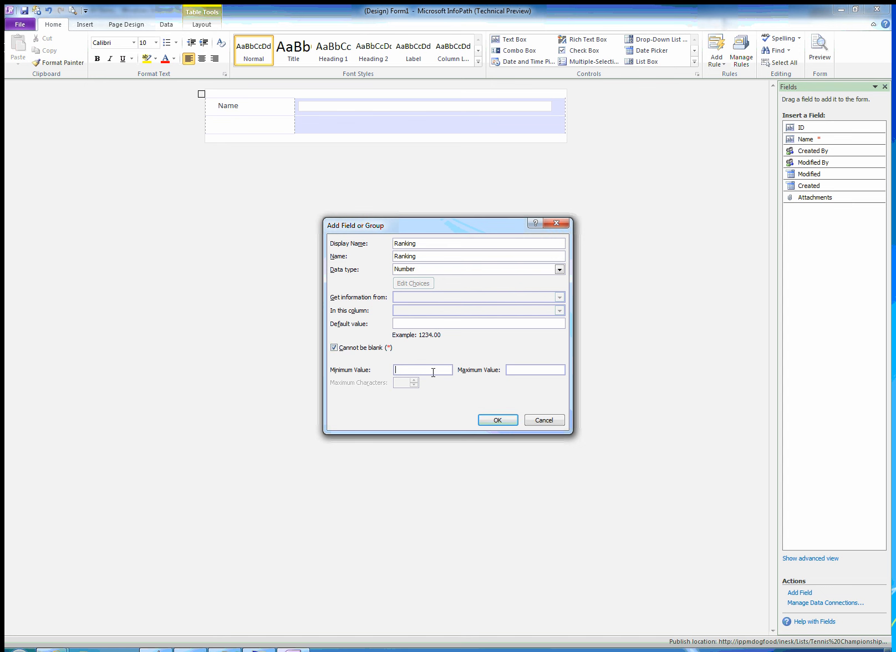
{"action": "left_click", "coordinate": [502, 419]}
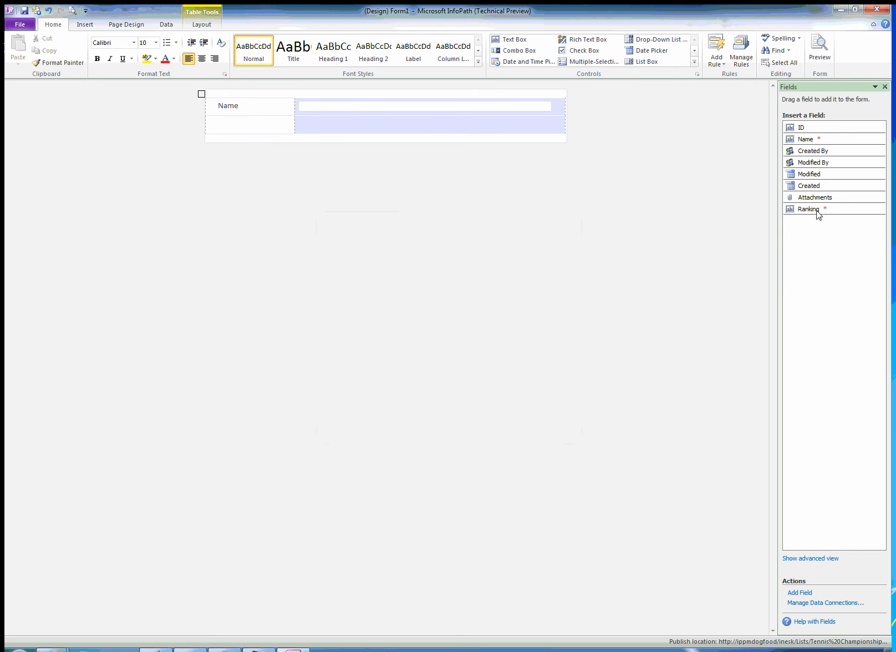
{"action": "left_click_drag", "start_coordinate": [801, 209], "coordinate": [289, 123]}
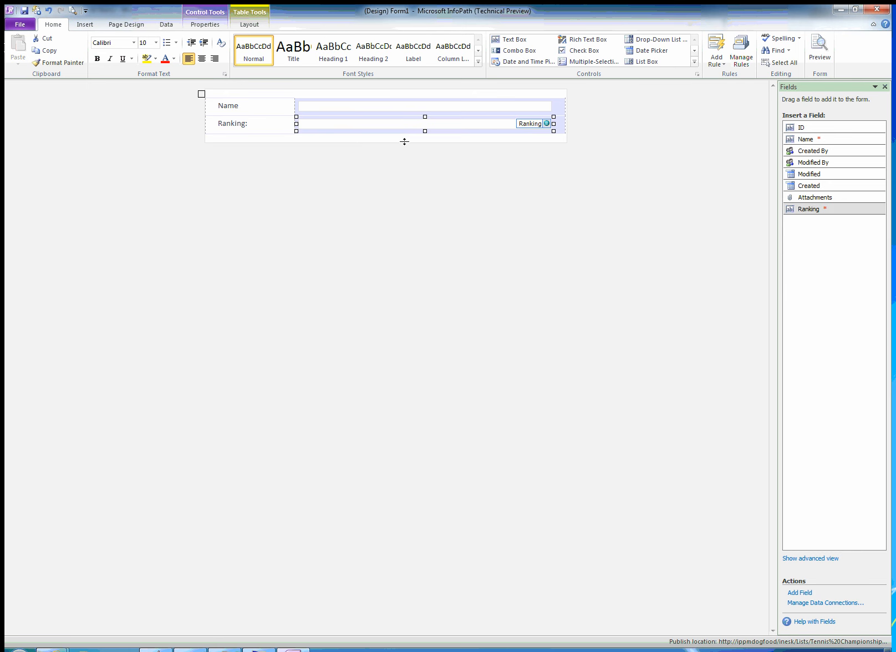
- Insert a table row below Ranking and add a Person/Group Picker to its field cell
{"action": "left_click", "coordinate": [562, 126]}
{"action": "right_click", "coordinate": [554, 125]}
{"action": "mouse_move", "coordinate": [583, 198]}
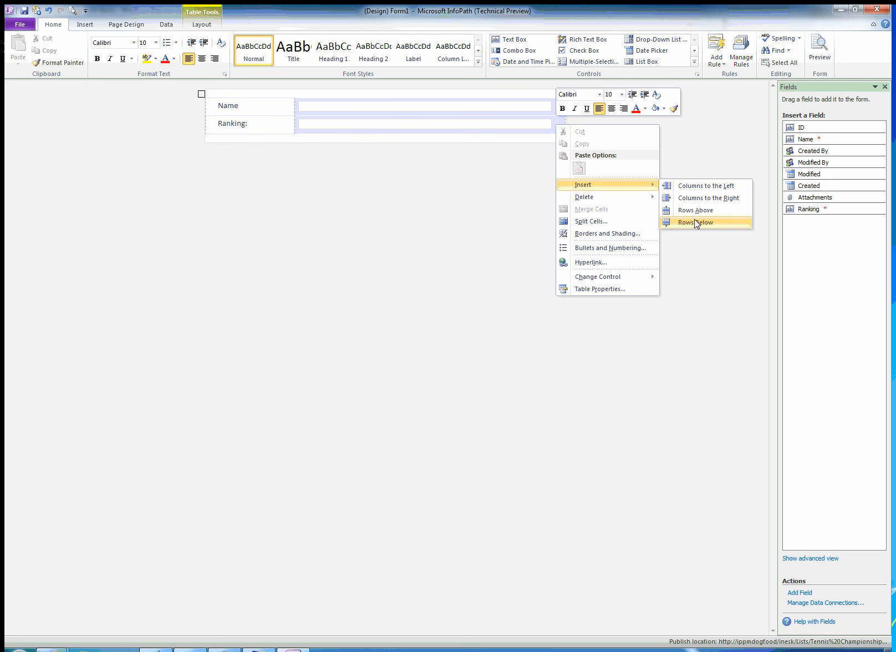
{"action": "left_click", "coordinate": [696, 222]}
{"action": "left_click", "coordinate": [343, 144]}
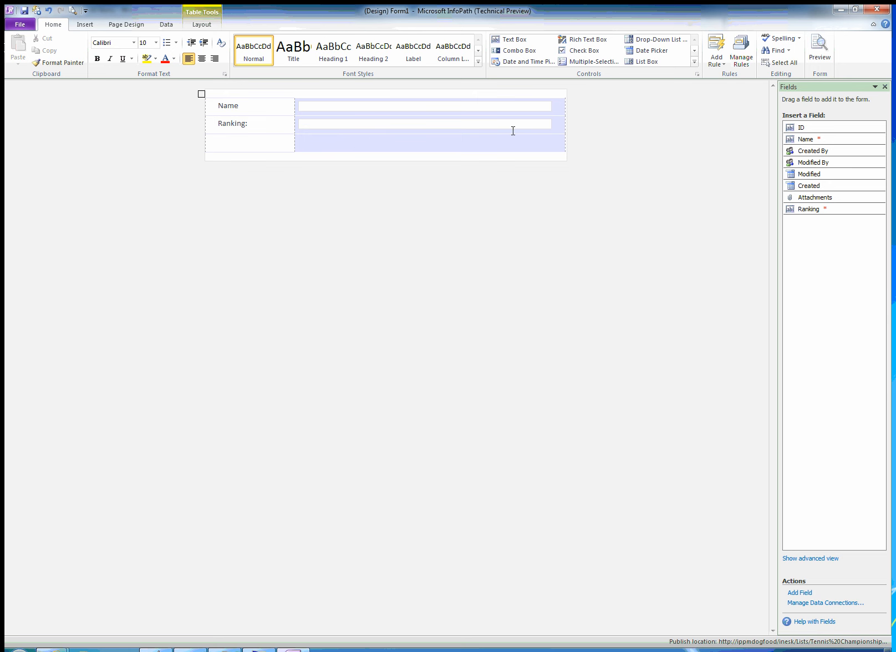
{"action": "left_click", "coordinate": [697, 76]}
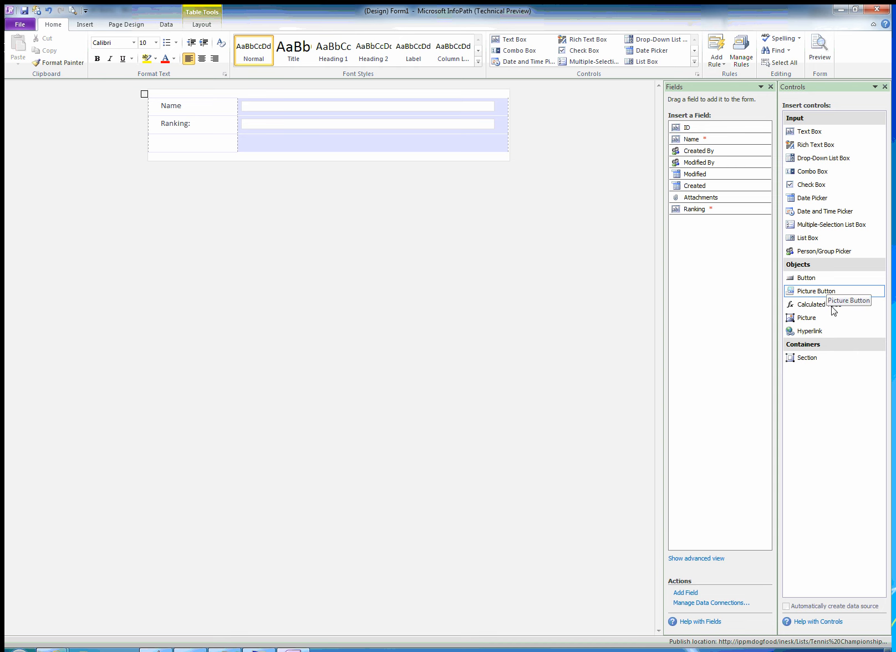
{"action": "left_click", "coordinate": [819, 253]}
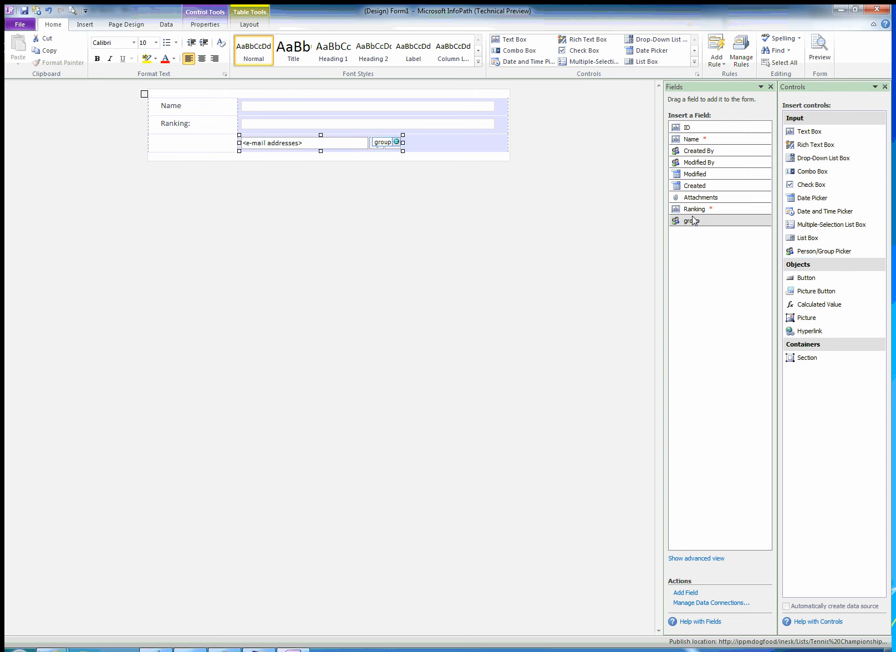
- Name the person picker field Coach and label its row Coach
{"action": "left_click", "coordinate": [204, 25]}
{"action": "left_click_drag", "start_coordinate": [33, 50], "coordinate": [5, 52]}
{"action": "key", "text": "BackSpace"}
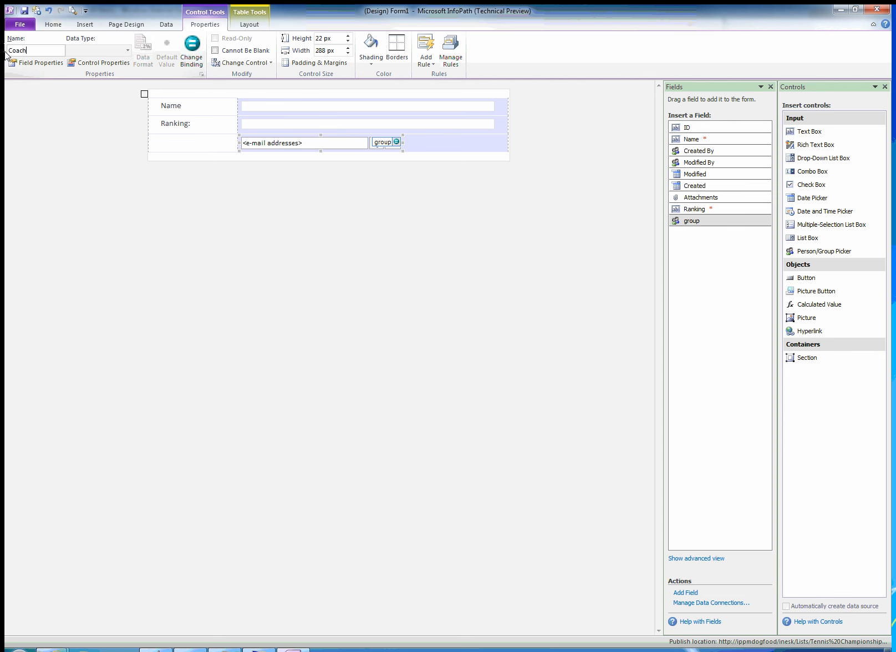
{"action": "left_click", "coordinate": [180, 142]}
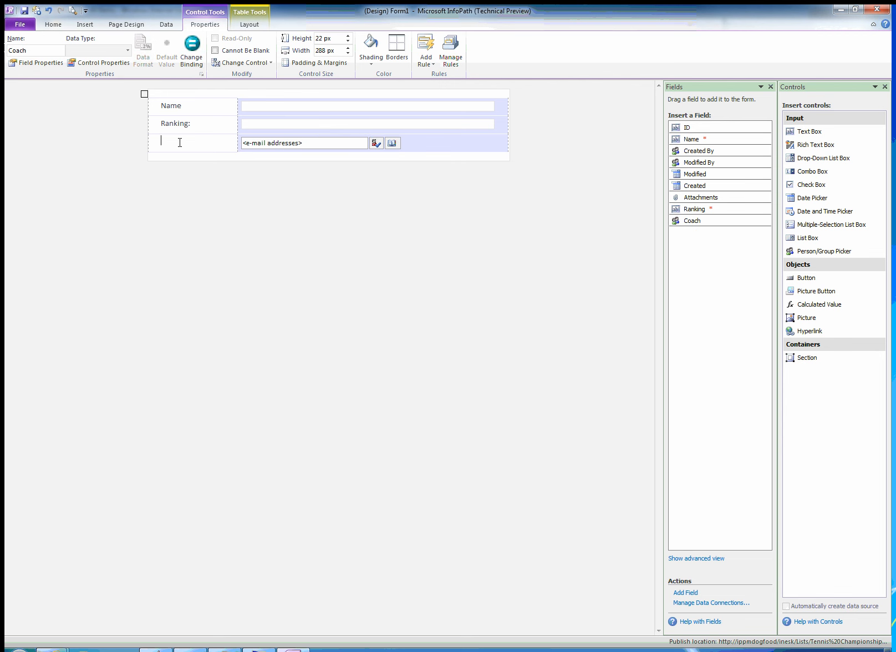
{"action": "type", "text": "Coach"}
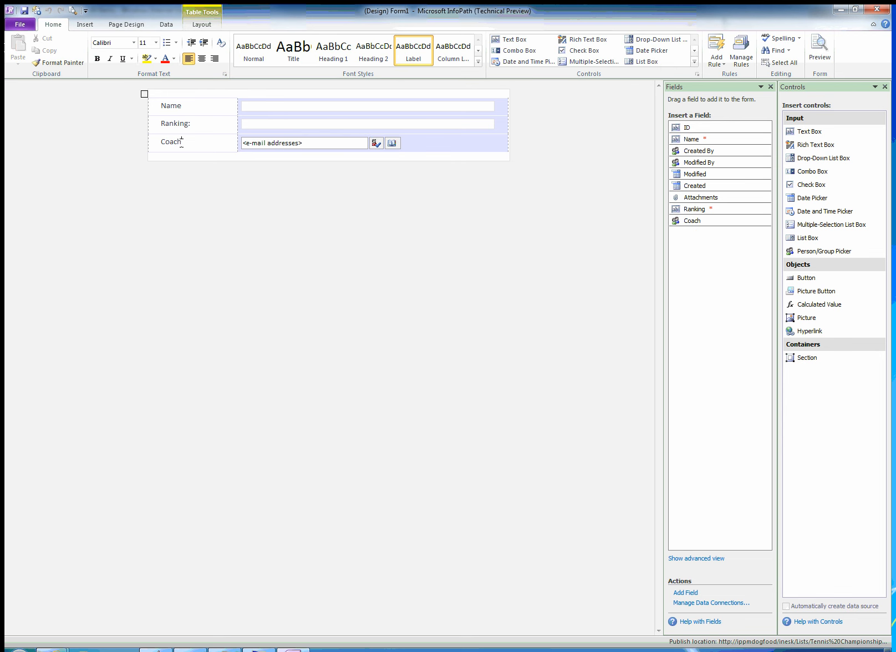
- Insert a table row below Coach and start adding a drop-down list box to its field cell
{"action": "right_click", "coordinate": [433, 143]}
{"action": "mouse_move", "coordinate": [464, 205]}
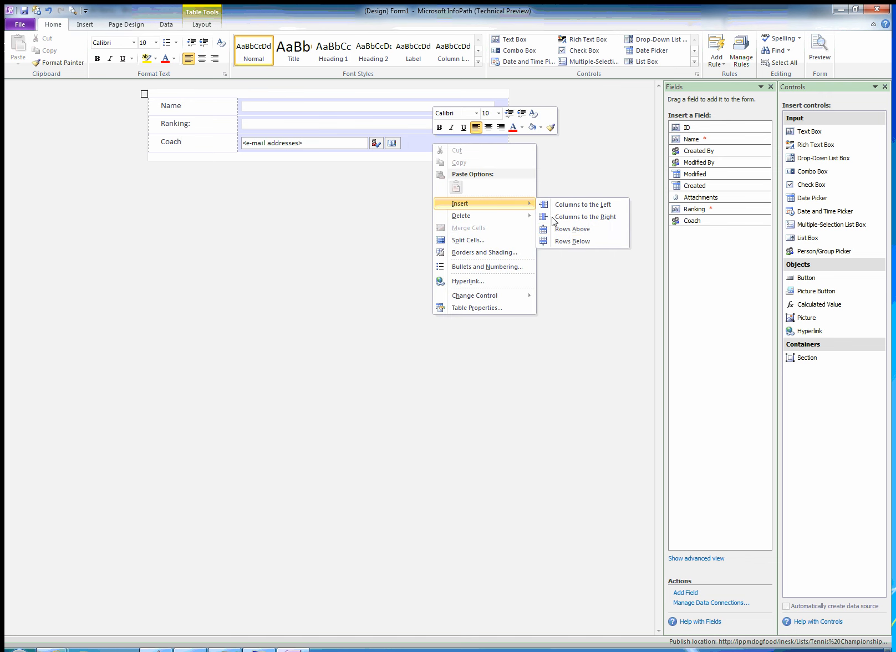
{"action": "left_click", "coordinate": [558, 239]}
{"action": "left_click", "coordinate": [328, 164]}
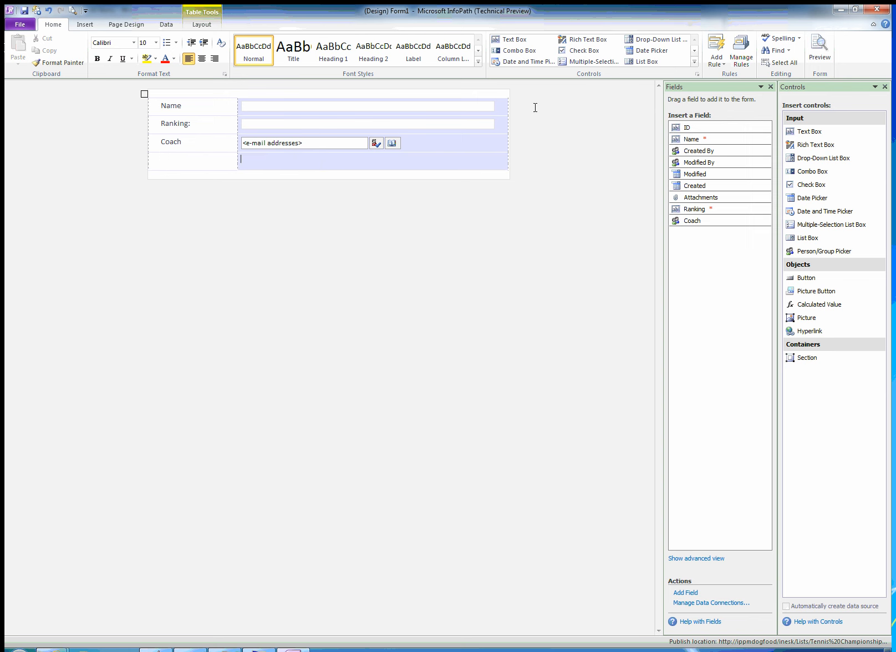
{"action": "left_click", "coordinate": [659, 40]}
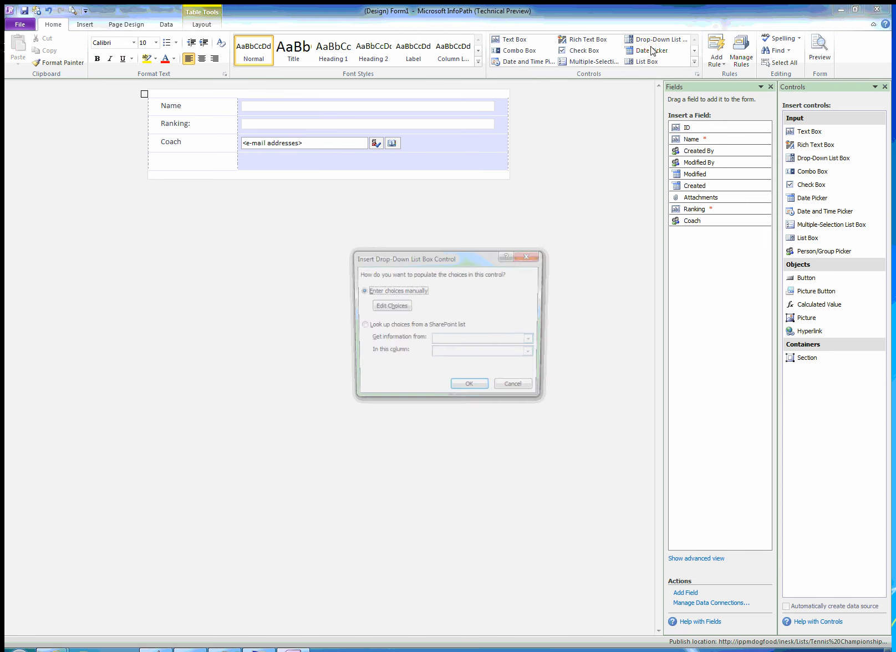
{"action": "left_click_drag", "start_coordinate": [467, 256], "coordinate": [426, 169]}
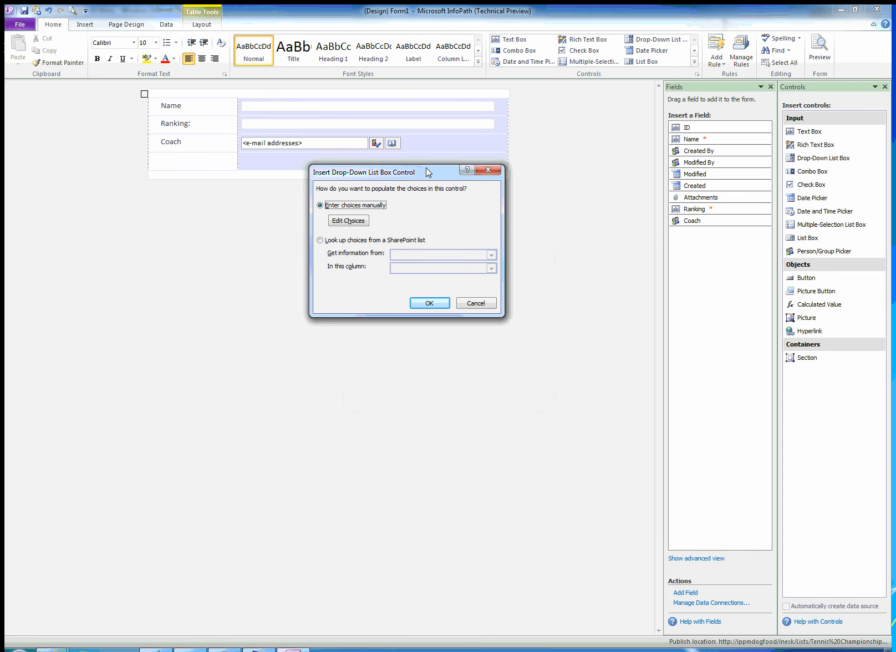
{"action": "left_click", "coordinate": [348, 219]}
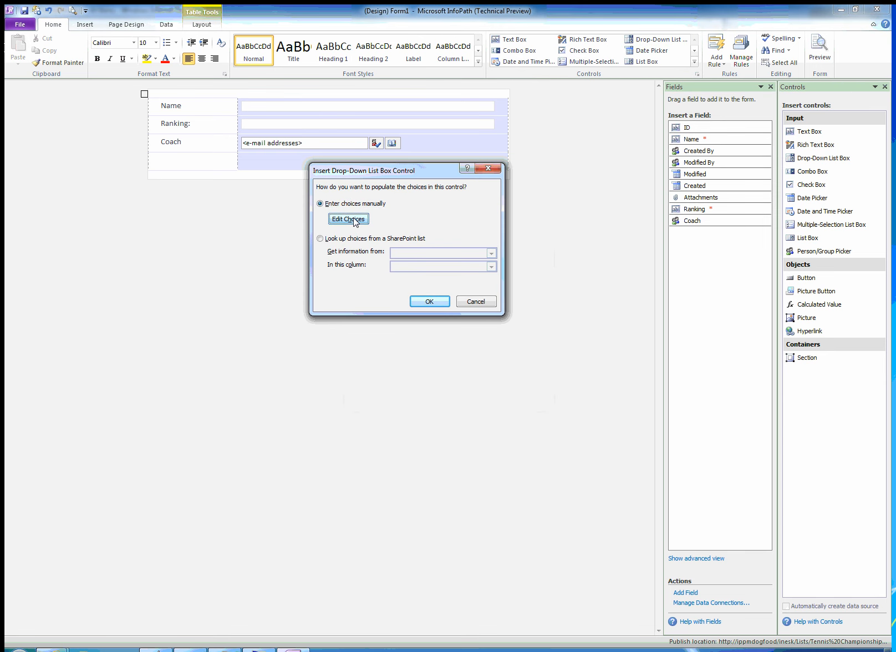
{"action": "left_click", "coordinate": [336, 227]}
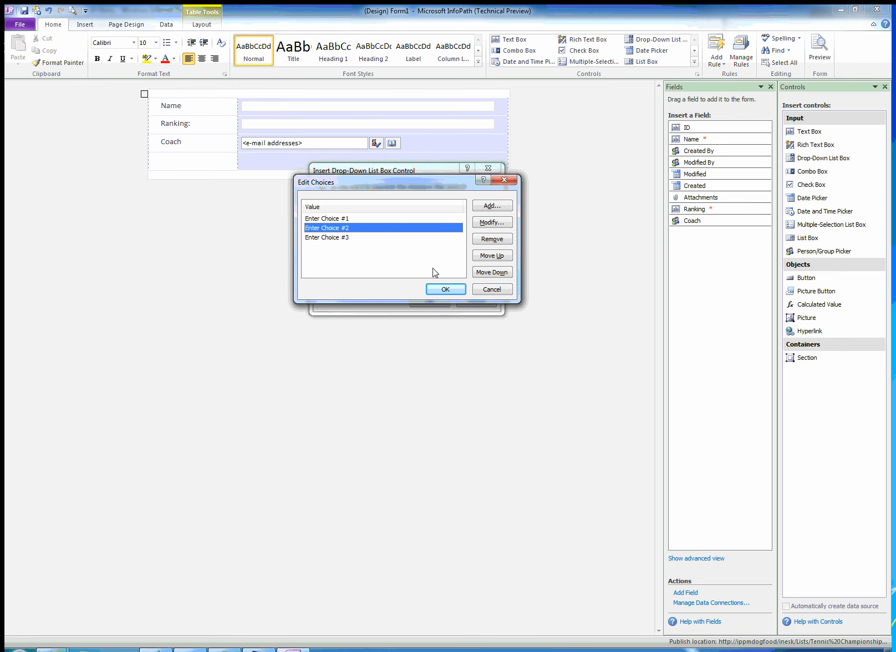
{"action": "left_click", "coordinate": [489, 289]}
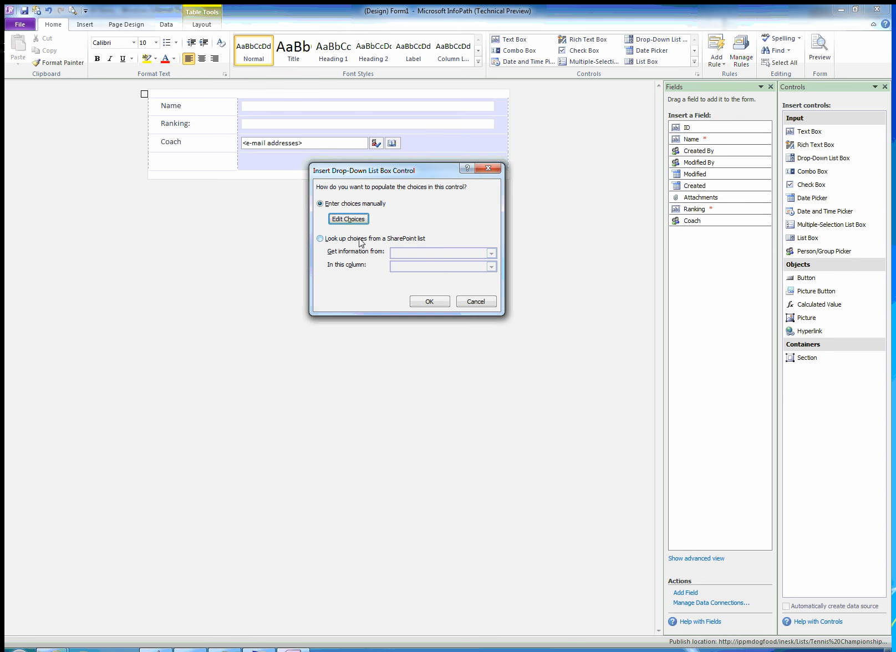
- Populate the new drop-down list box from the Title column of the Sponsors SharePoint list
{"action": "left_click", "coordinate": [359, 238]}
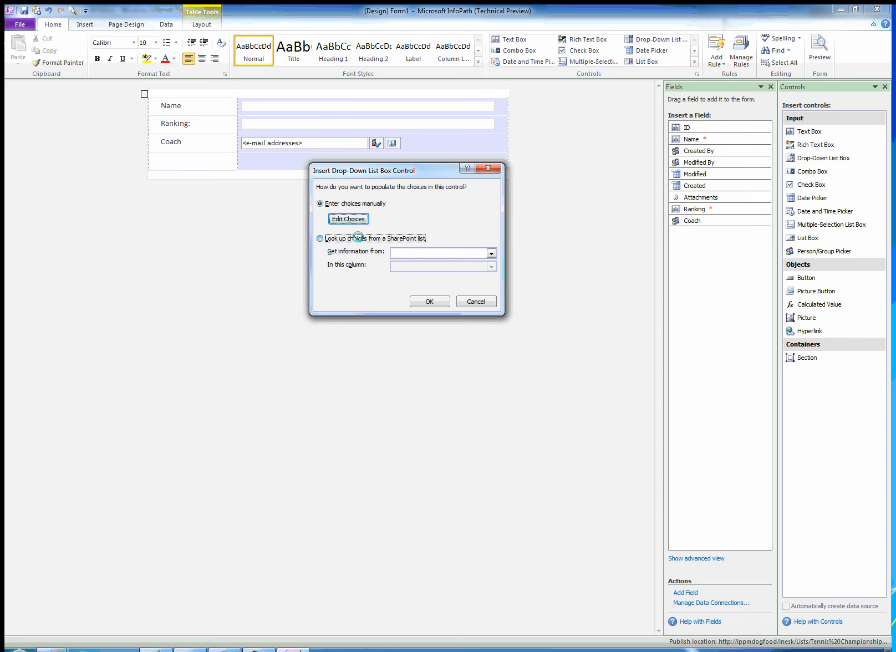
{"action": "left_click", "coordinate": [474, 253]}
{"action": "scroll", "coordinate": [439, 281], "scroll_direction": "down", "scroll_amount": 2}
{"action": "left_click", "coordinate": [420, 271]}
{"action": "left_click", "coordinate": [432, 267]}
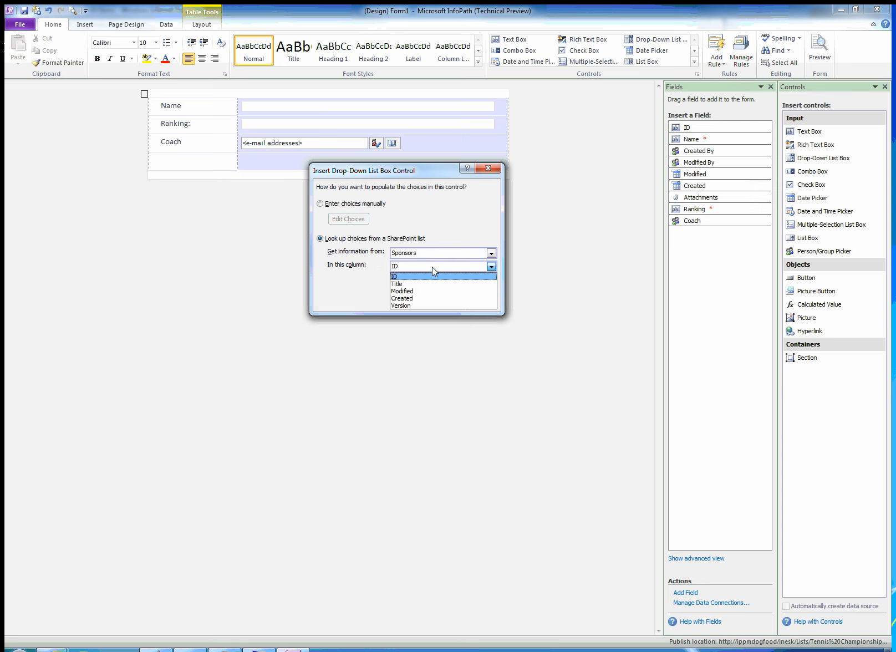
{"action": "left_click", "coordinate": [415, 285]}
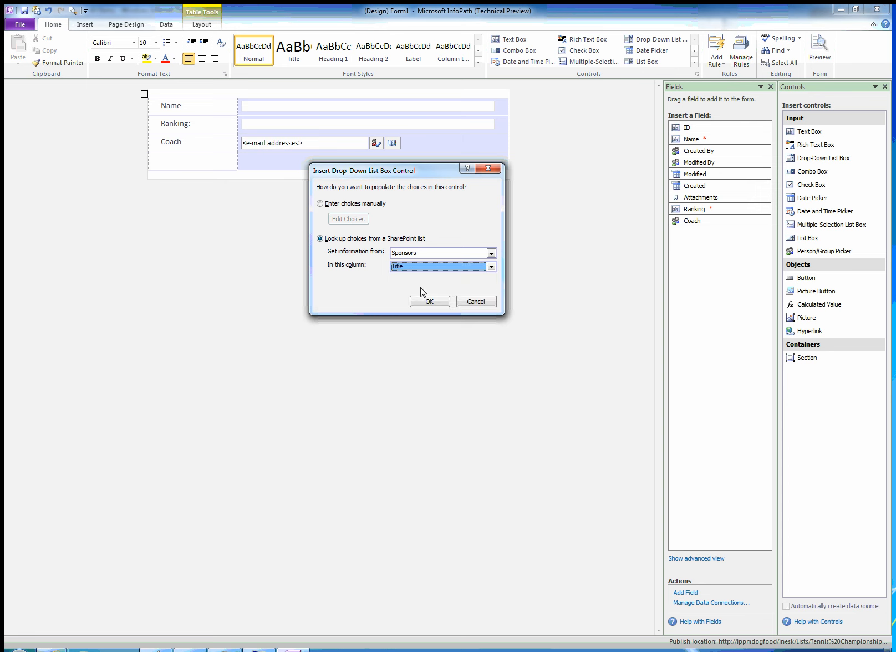
{"action": "left_click", "coordinate": [428, 302]}
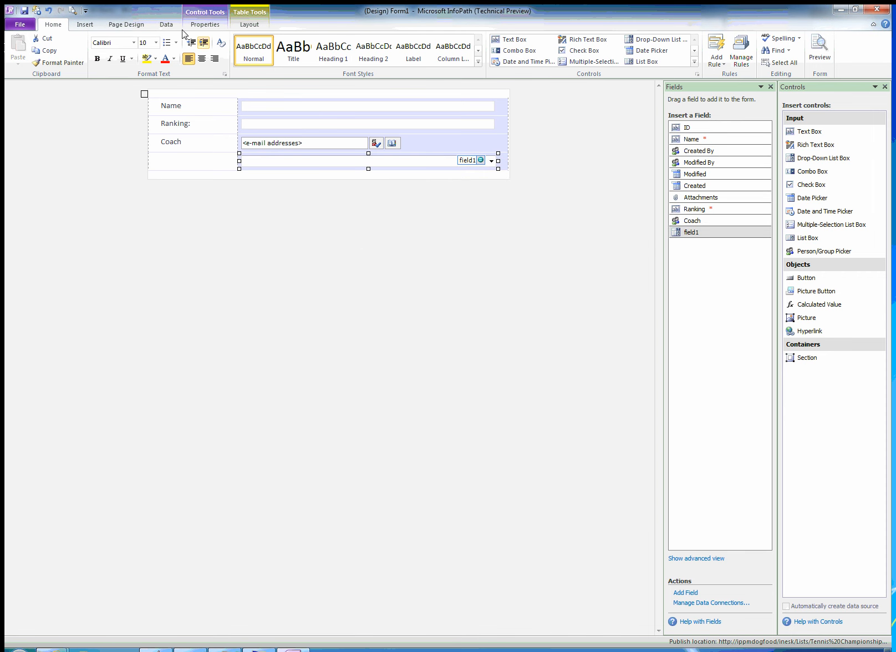
- Name the drop-down field Sponsor and label its row Sponsor
{"action": "left_click", "coordinate": [205, 25]}
{"action": "left_click", "coordinate": [10, 51]}
{"action": "double_click", "coordinate": [28, 50]}
{"action": "type", "text": "Sponsor"}
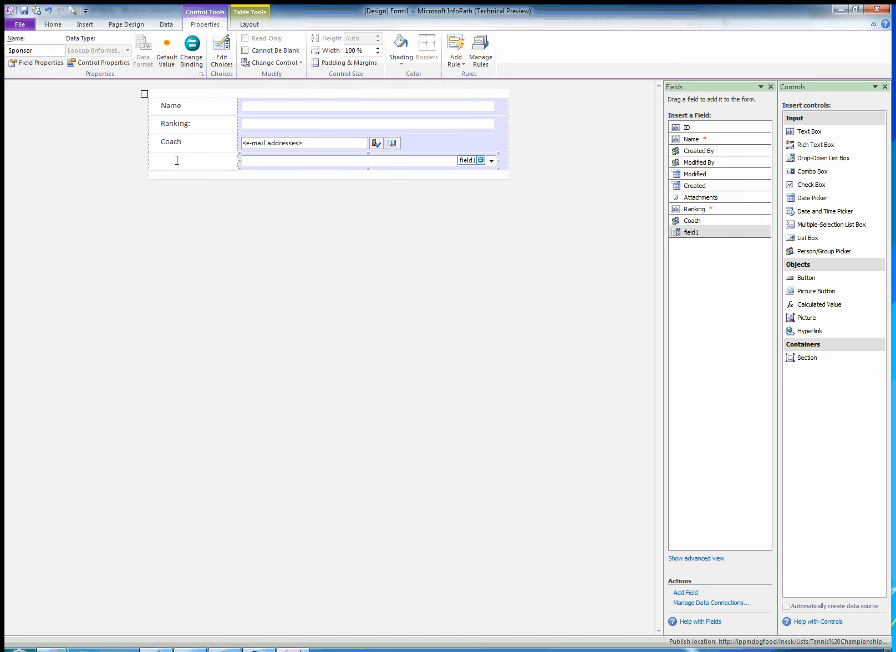
{"action": "left_click", "coordinate": [177, 160]}
{"action": "type", "text": "Sponsor"}
{"action": "left_click", "coordinate": [289, 175]}
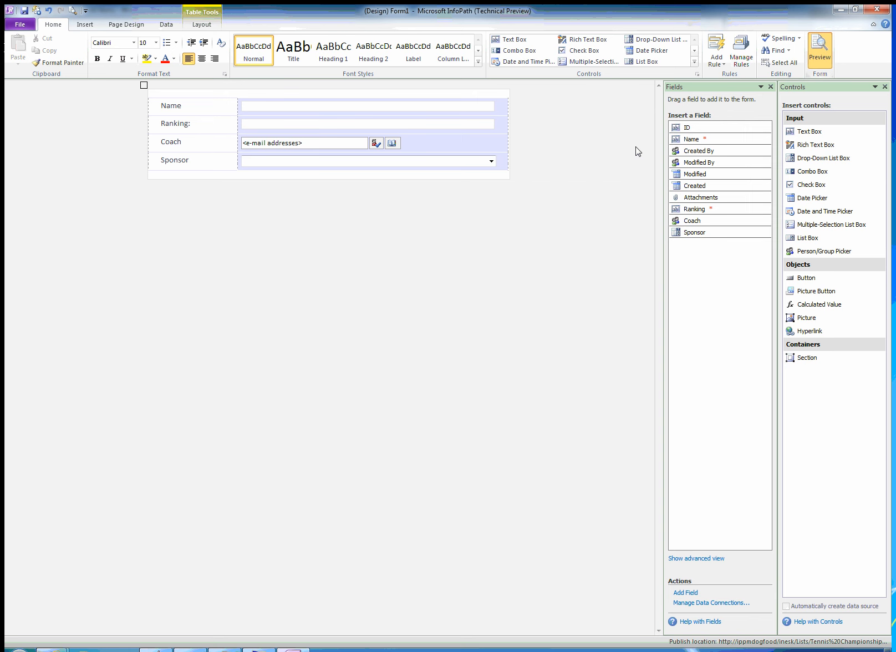
- Preview the form, check the choices offered in the Sponsor drop-down, and close the preview
{"action": "key", "text": "F5"}
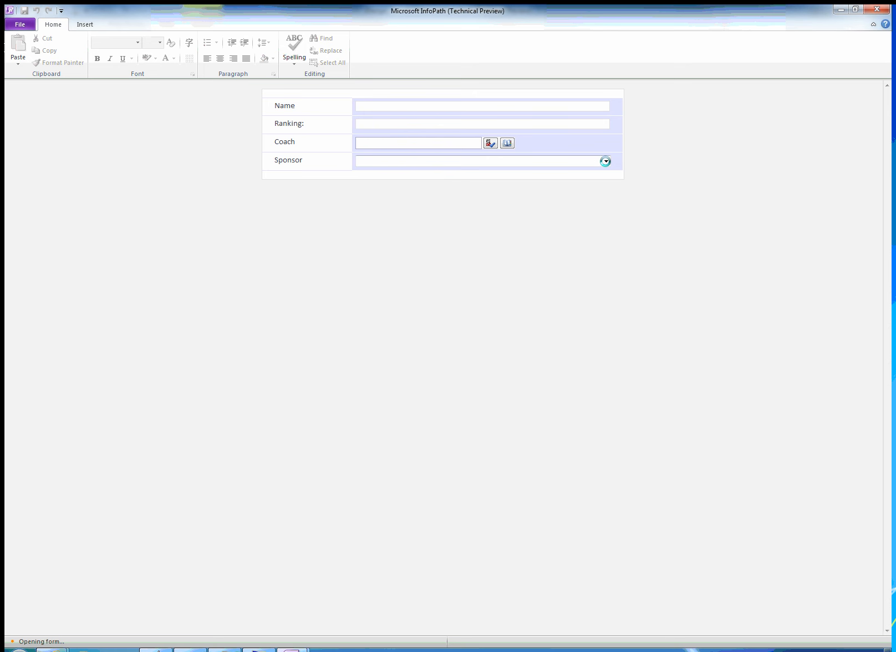
{"action": "left_click", "coordinate": [606, 161]}
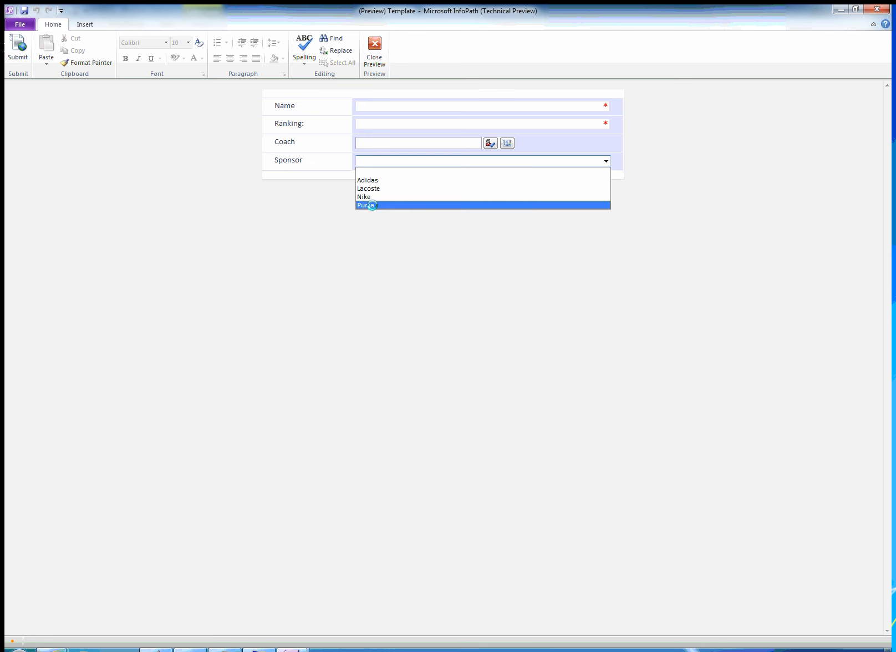
{"action": "left_click", "coordinate": [390, 123]}
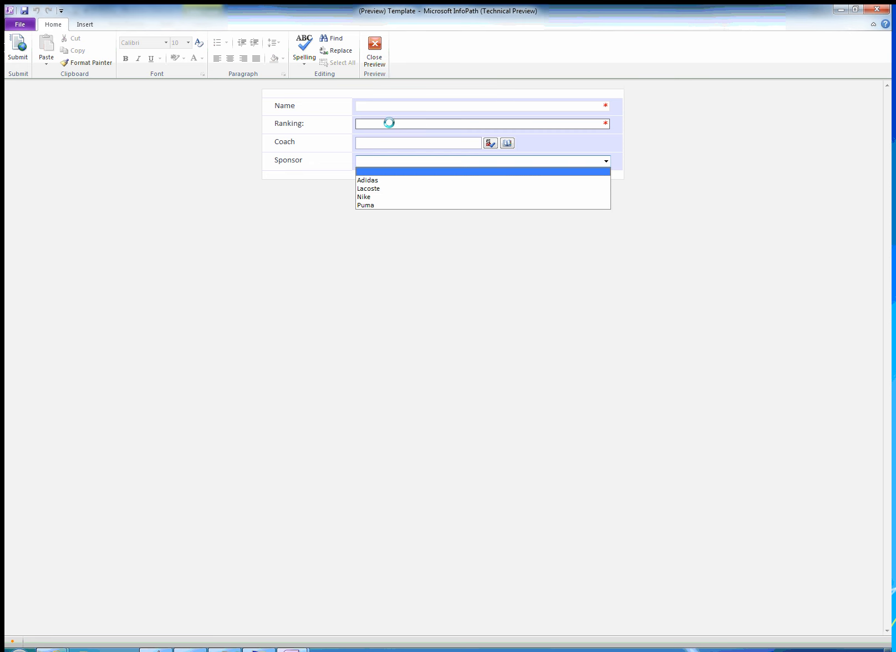
{"action": "left_click", "coordinate": [427, 107]}
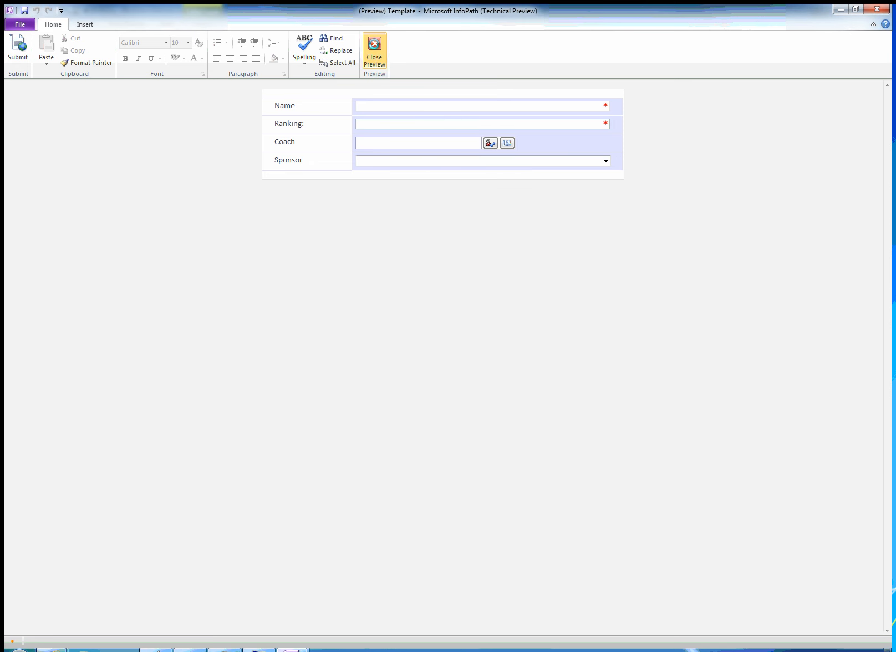
{"action": "left_click", "coordinate": [374, 50]}
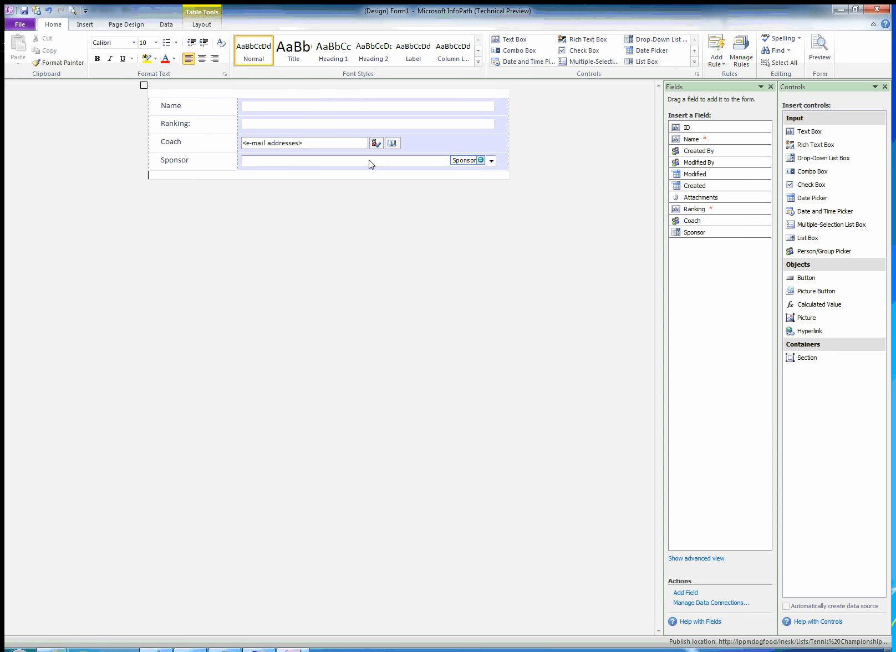
- Add the heading Tennis Championships in the Title style to the table's empty top row
{"action": "left_click", "coordinate": [172, 89]}
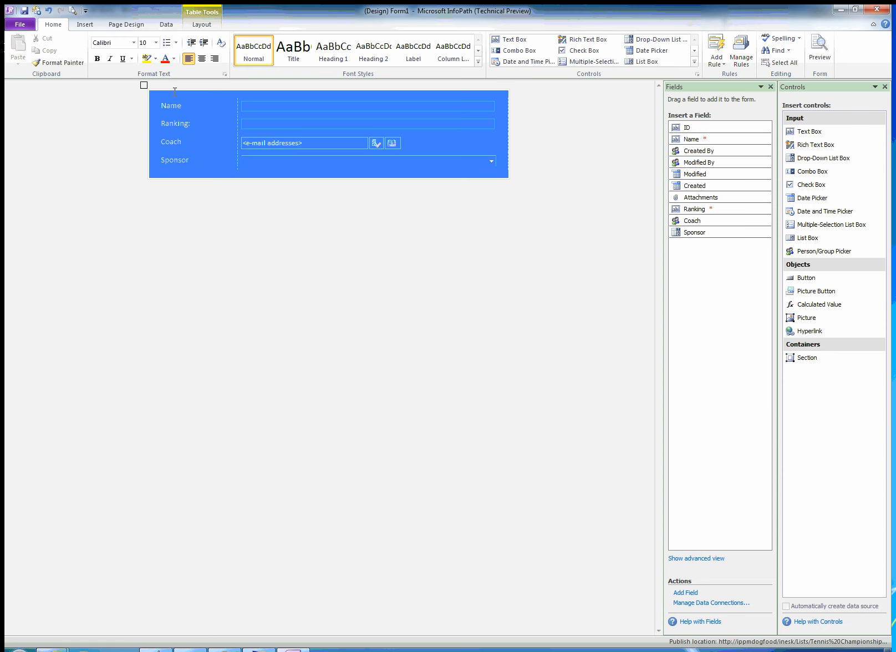
{"action": "left_click", "coordinate": [178, 92]}
{"action": "left_click", "coordinate": [285, 55]}
{"action": "type", "text": "Tennis Championship["}
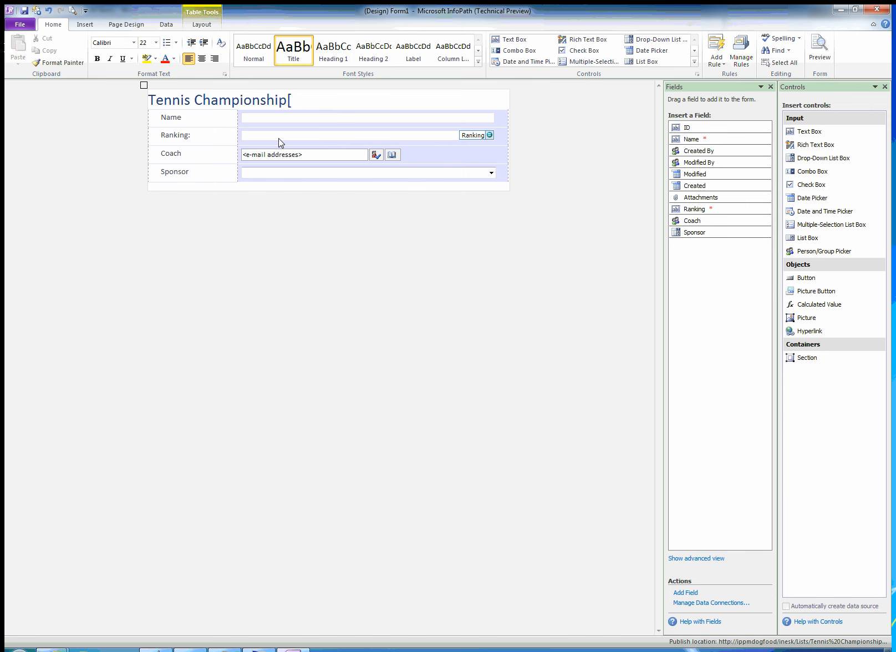
{"action": "key", "text": "BackSpace"}
{"action": "type", "text": "ships"}
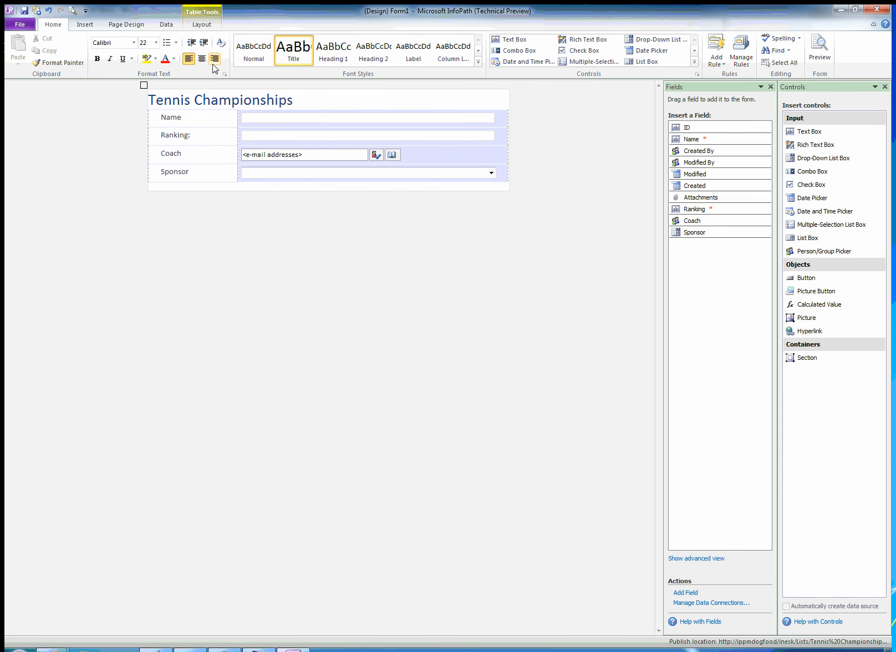
- Try a grey theme on the form, and apply the light orange theme with the brown heading instead
{"action": "left_click", "coordinate": [201, 26]}
{"action": "left_click", "coordinate": [127, 24]}
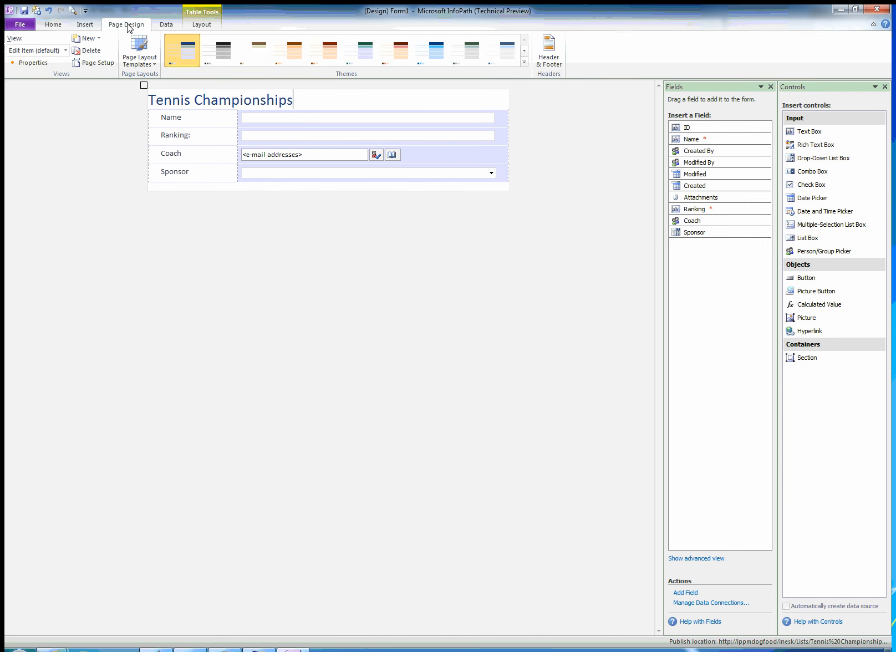
{"action": "left_click", "coordinate": [475, 53]}
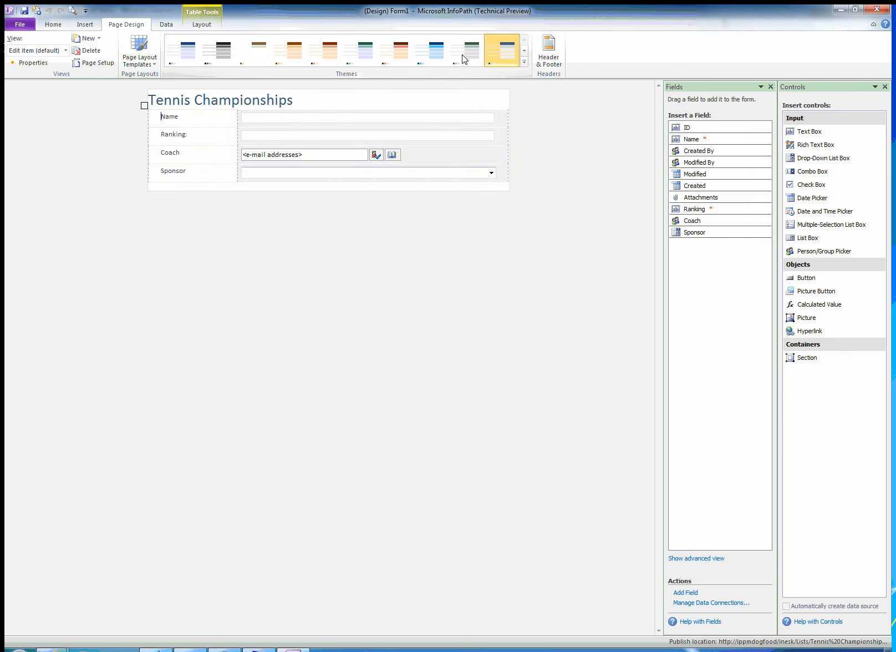
{"action": "left_click", "coordinate": [283, 49]}
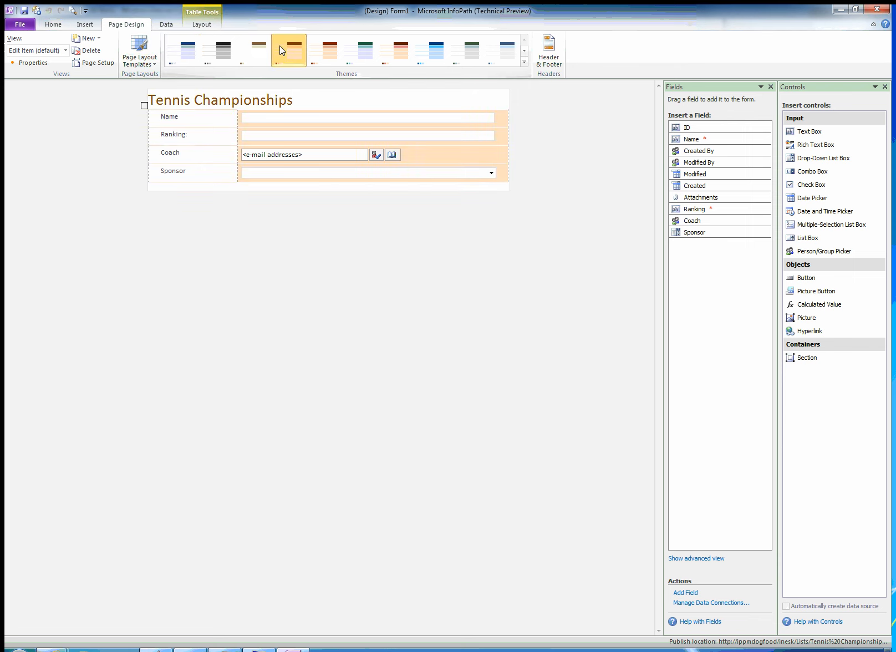
{"action": "left_click", "coordinate": [211, 100]}
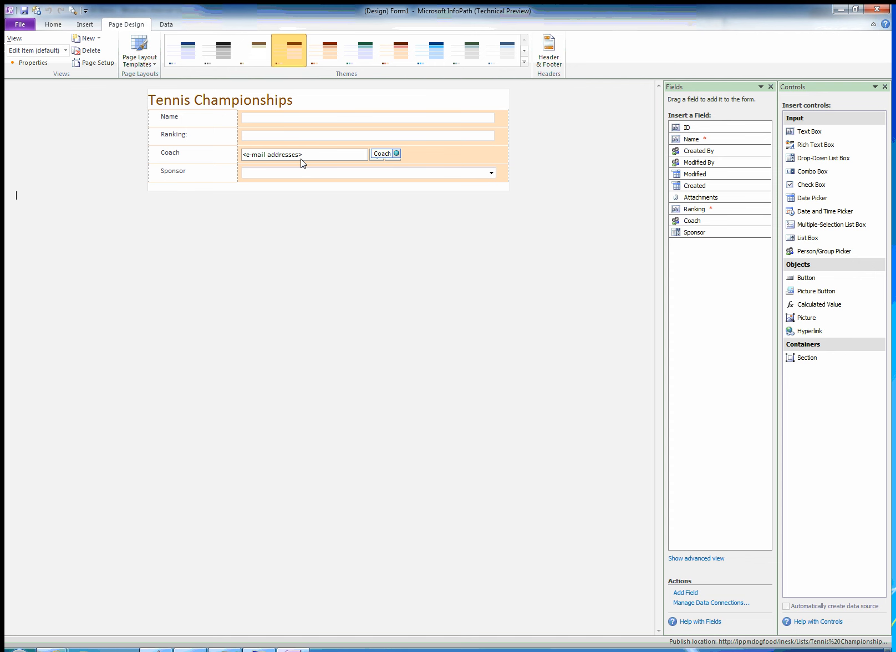
{"action": "left_click", "coordinate": [693, 139]}
{"action": "left_click", "coordinate": [693, 210]}
{"action": "left_click", "coordinate": [694, 221]}
{"action": "left_click", "coordinate": [695, 233]}
{"action": "left_click", "coordinate": [438, 207]}
- Publish the form template and open its SharePoint list in the browser
{"action": "left_click", "coordinate": [36, 10]}
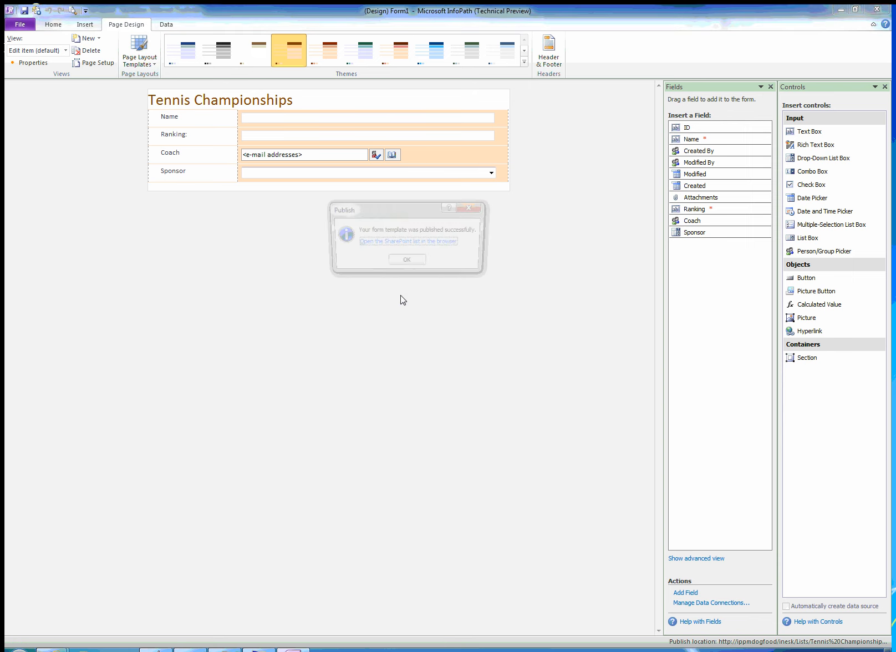
{"action": "left_click_drag", "start_coordinate": [379, 230], "coordinate": [391, 237]}
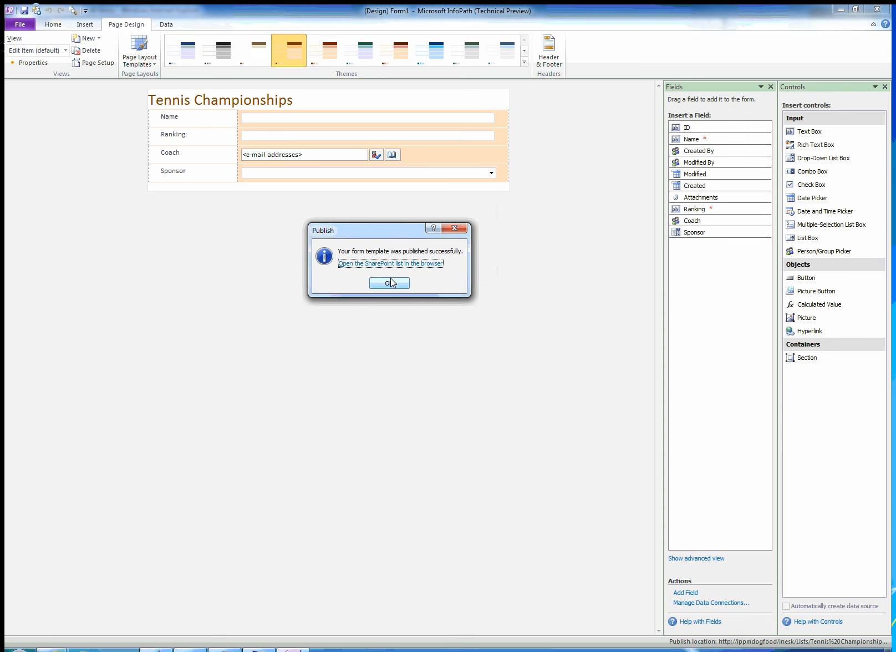
{"action": "left_click", "coordinate": [388, 266]}
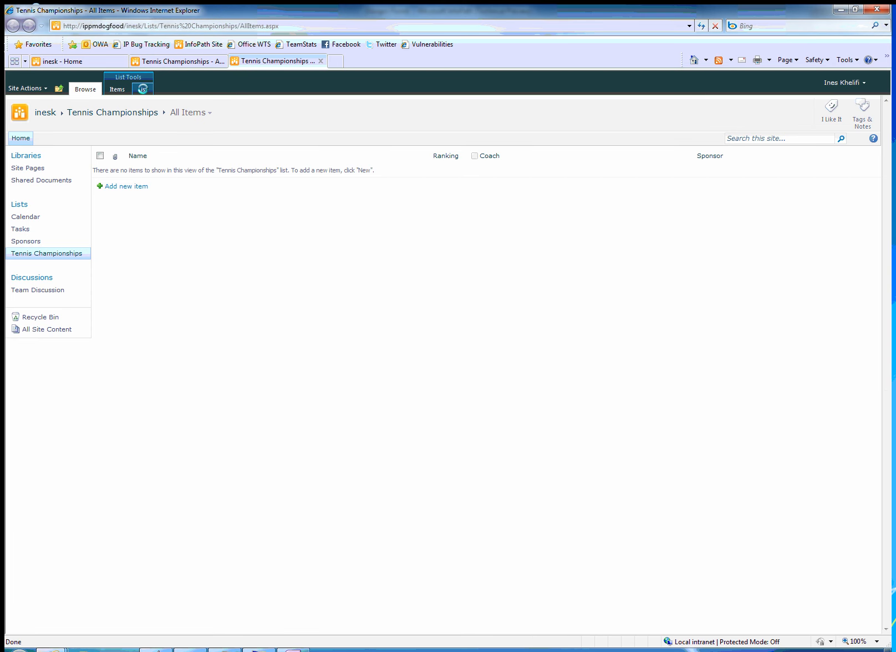
- Examine the columns in the Tennis Championships list settings and return to the list
{"action": "left_click", "coordinate": [142, 89]}
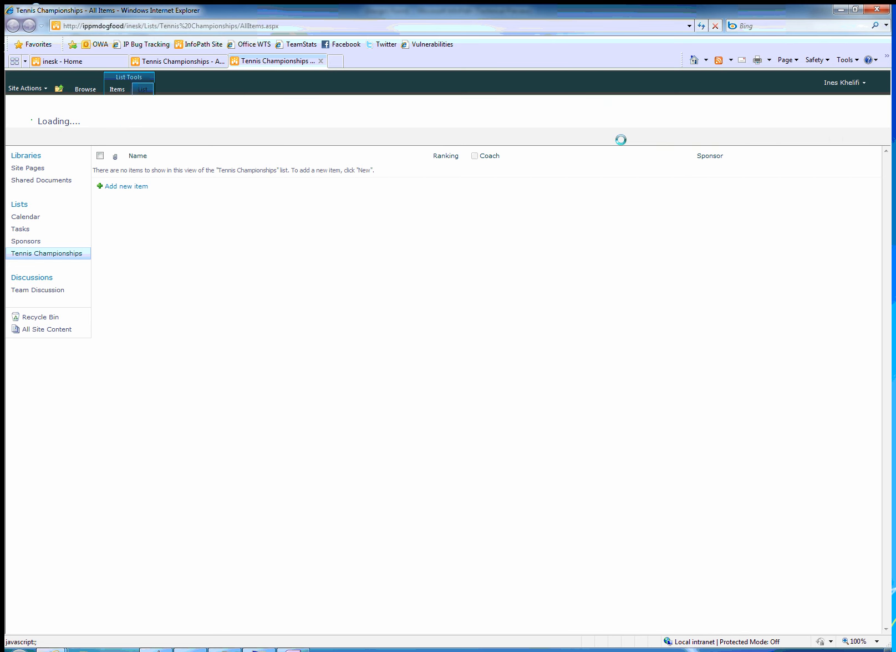
{"action": "left_click", "coordinate": [709, 117]}
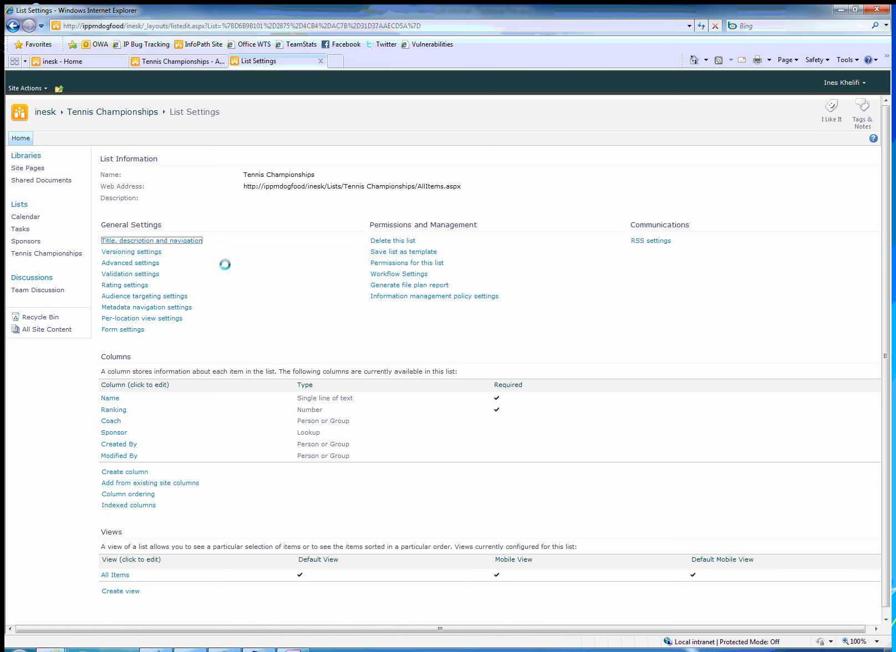
{"action": "left_click", "coordinate": [132, 112]}
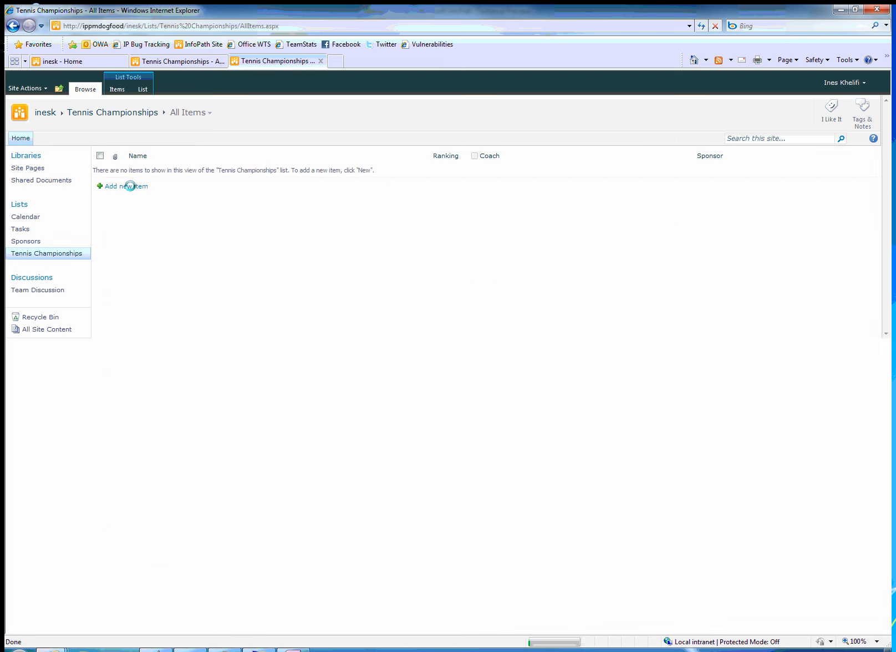
- Add and save a list item with Name Roger Federer, Ranking 1, the coach's account alias and Sponsor Nike
{"action": "left_click", "coordinate": [127, 185]}
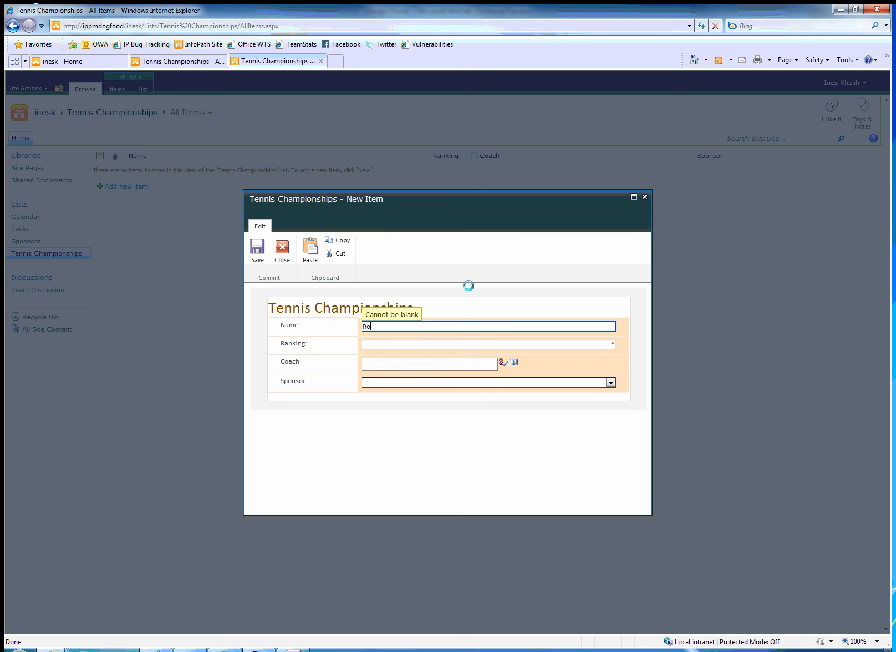
{"action": "type", "text": "er Federer"}
{"action": "left_click", "coordinate": [396, 344]}
{"action": "type", "text": "1"}
{"action": "left_click", "coordinate": [386, 365]}
{"action": "type", "text": "inesk"}
{"action": "left_click", "coordinate": [391, 381]}
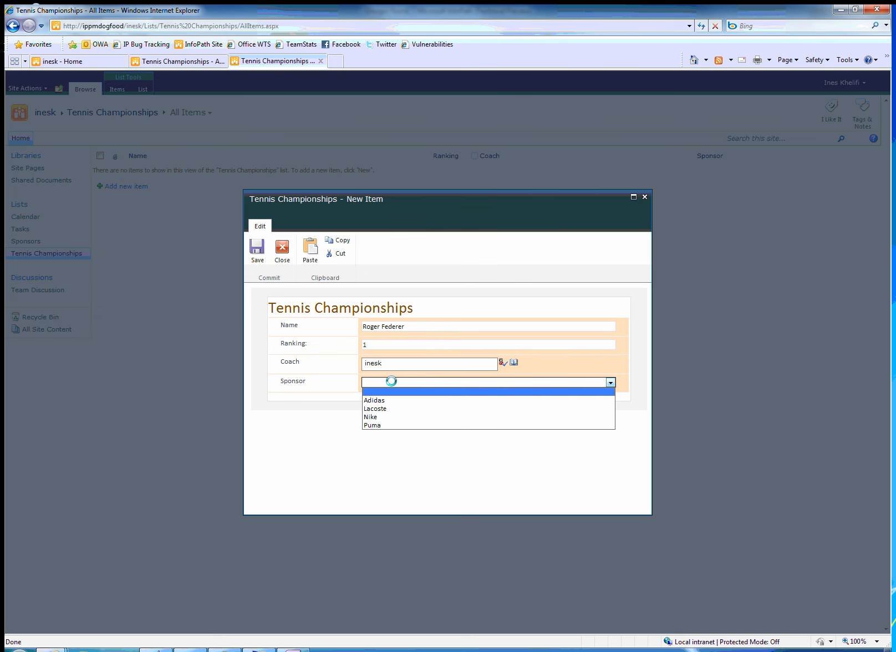
{"action": "left_click", "coordinate": [383, 417]}
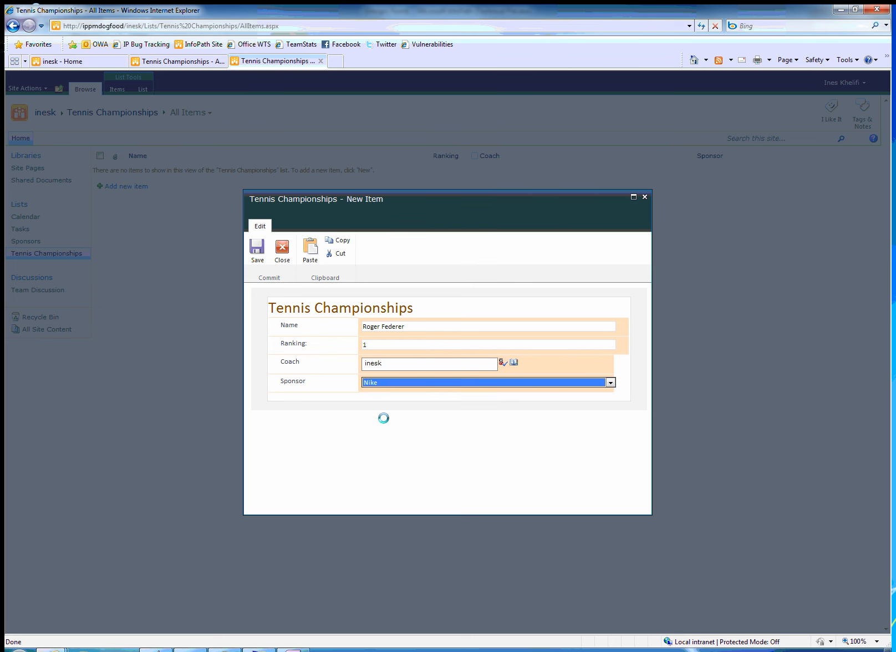
{"action": "left_click", "coordinate": [255, 244]}
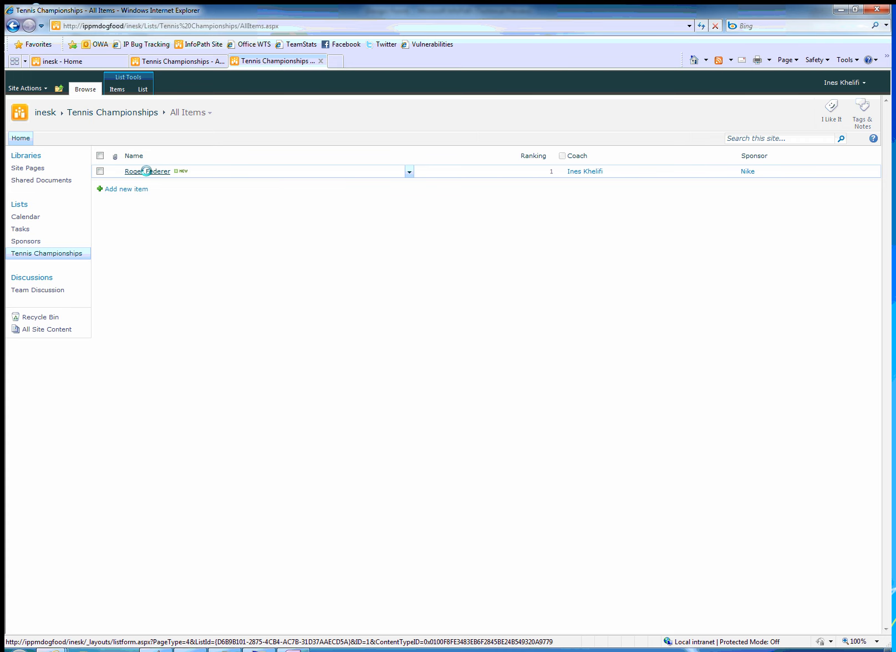
- Open the saved Roger Federer item from the Tennis Championships list
{"action": "left_click", "coordinate": [146, 171]}
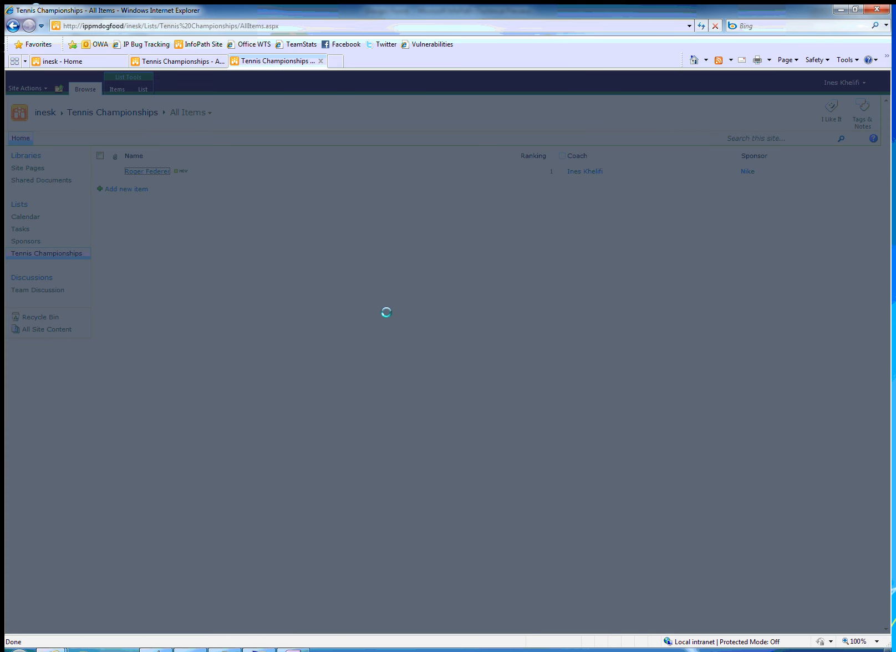